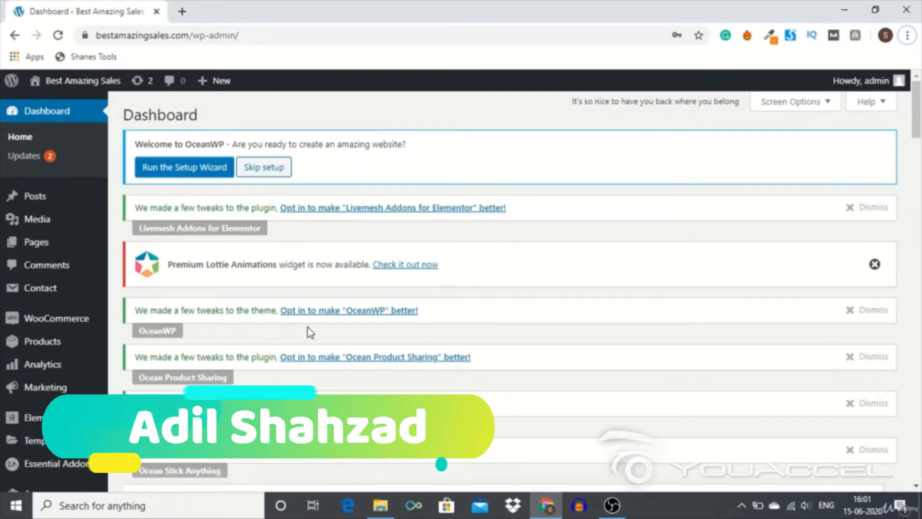
- Skip the OceanWP setup offered in the welcome notice on the WordPress dashboard
scroll(307, 328, down, 1)
scroll(308, 327, up, 1)
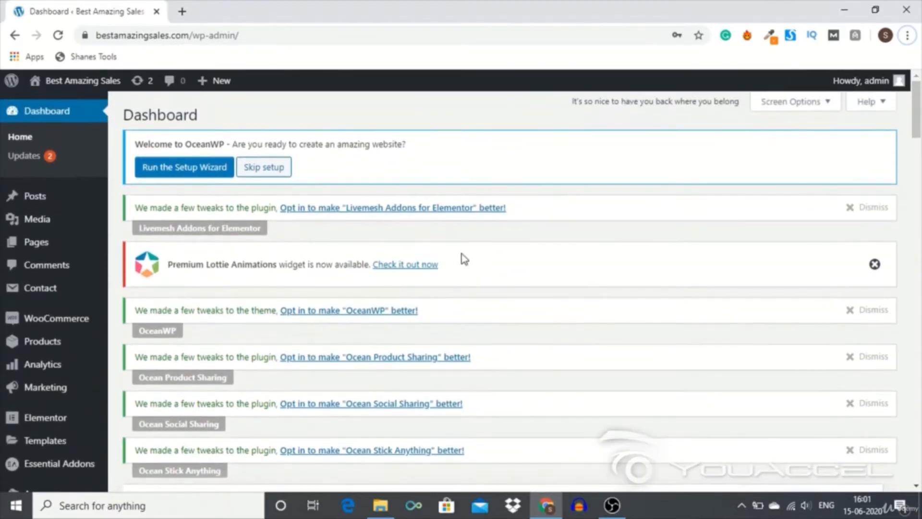
scroll(465, 247, down, 10)
scroll(483, 208, down, 3)
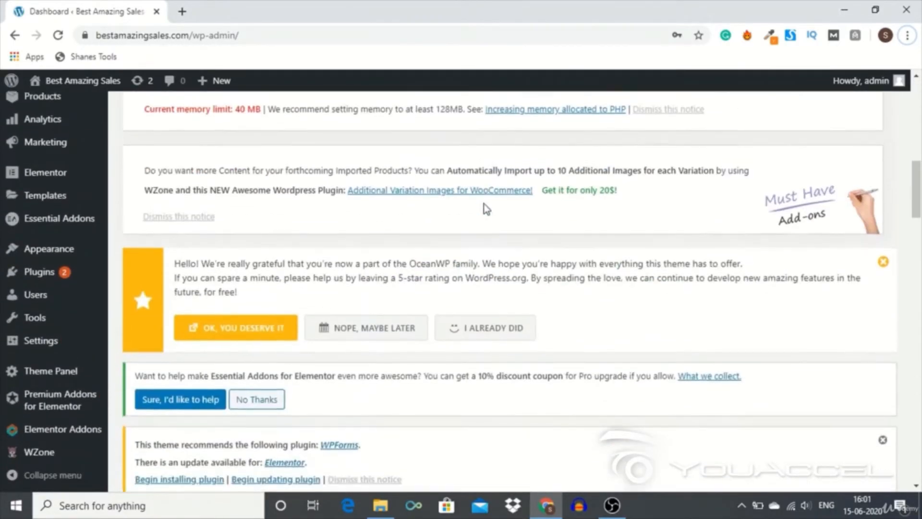
scroll(484, 207, up, 13)
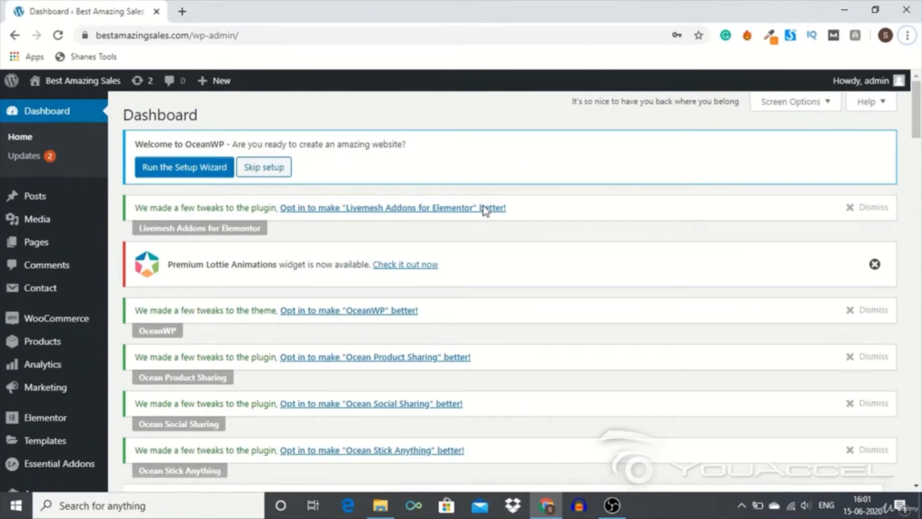
click(258, 169)
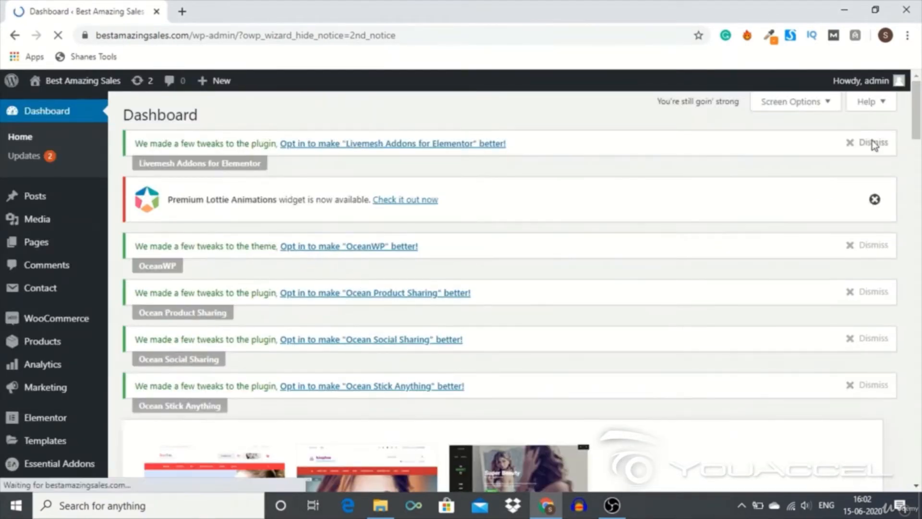
- Dismiss the Livemesh Addons, Premium Lottie Animations, OceanWP, Ocean Product Sharing, Ocean Social Sharing and Ocean Stick Anything notices
click(871, 143)
click(875, 154)
click(864, 144)
click(863, 145)
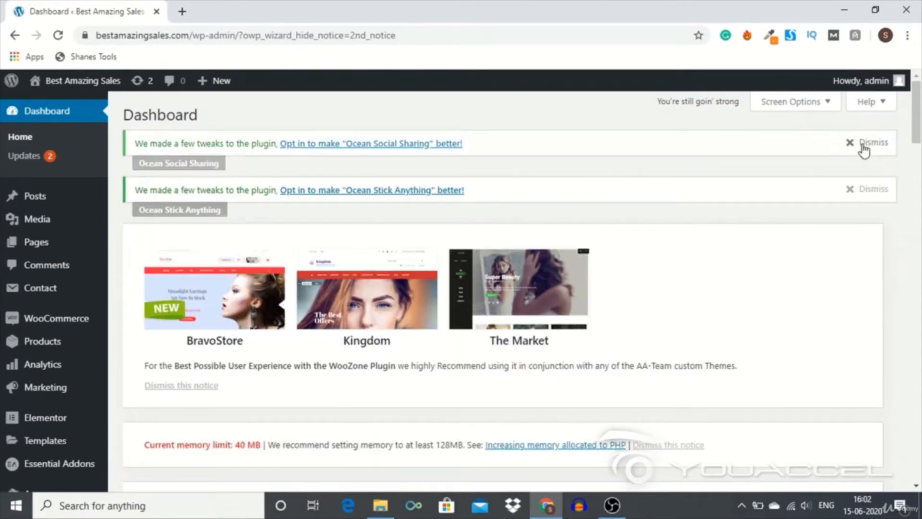
click(862, 144)
click(863, 144)
- Dismiss the AA-Team themes recommendation, the three Ocean plugin notices on the WZone page and the memory limit notice
scroll(670, 253, down, 2)
click(202, 214)
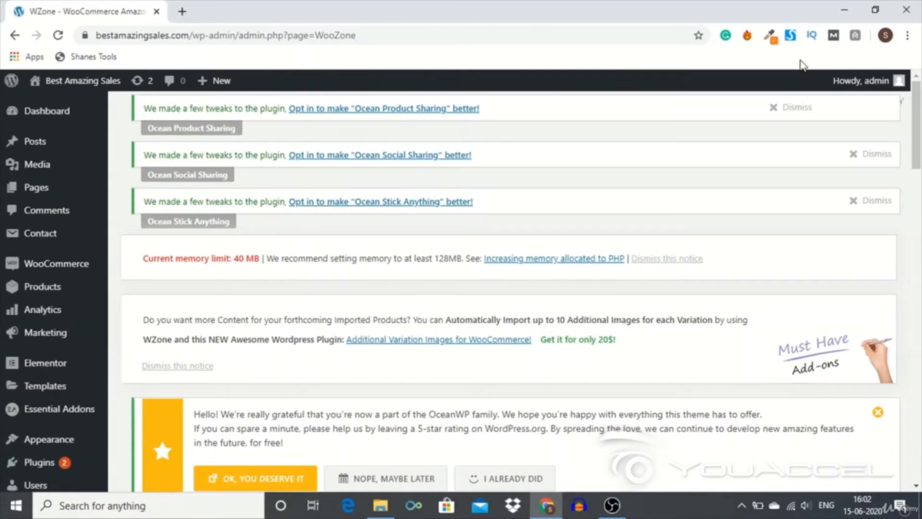
click(783, 108)
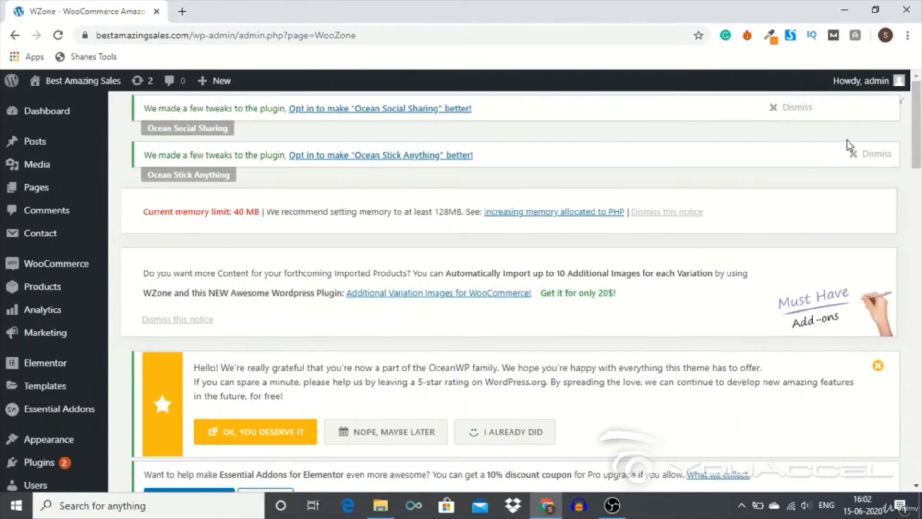
click(782, 107)
click(781, 107)
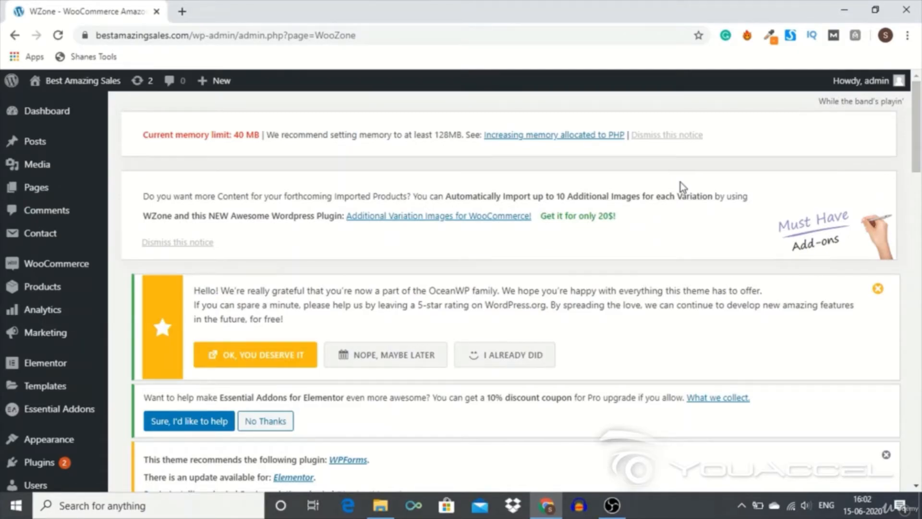
click(672, 136)
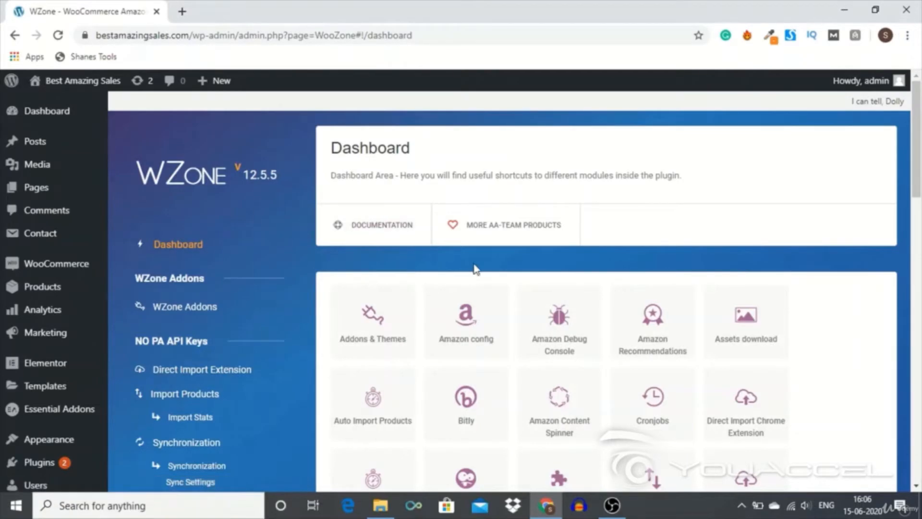
- Open the Amazon config module from the WZone dashboard to reach the general Amazon setup options
scroll(436, 266, down, 2)
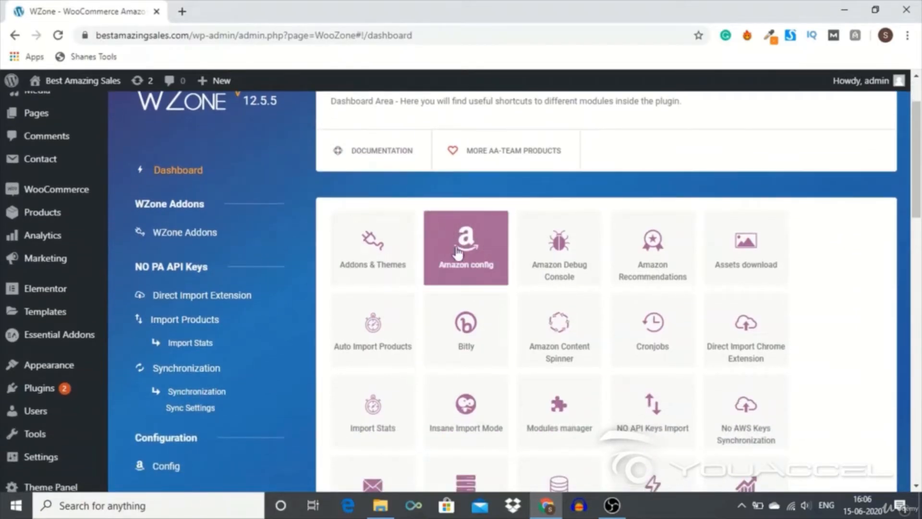
click(481, 242)
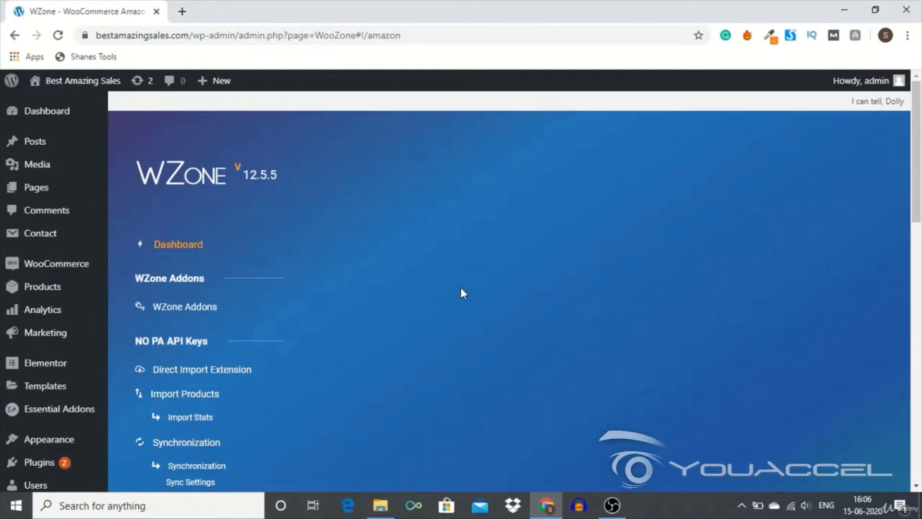
scroll(460, 287, down, 1)
scroll(462, 294, down, 3)
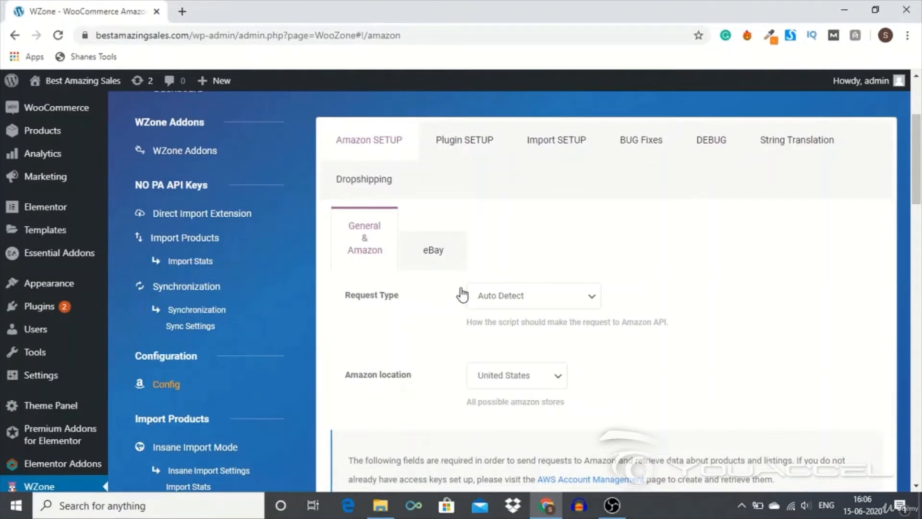
- Examine the Amazon access key and per-country affiliate ID fields in the WZone Amazon setup, and open a blank browser tab
scroll(462, 294, down, 6)
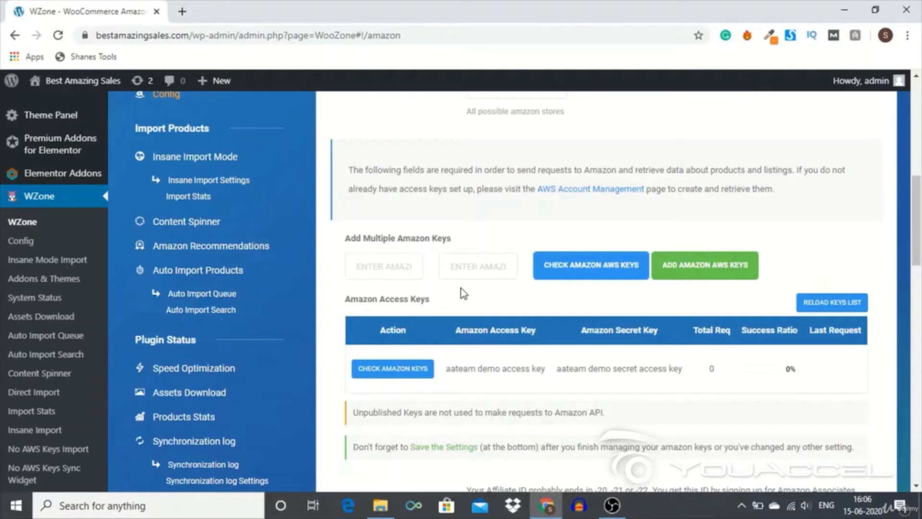
scroll(462, 294, down, 5)
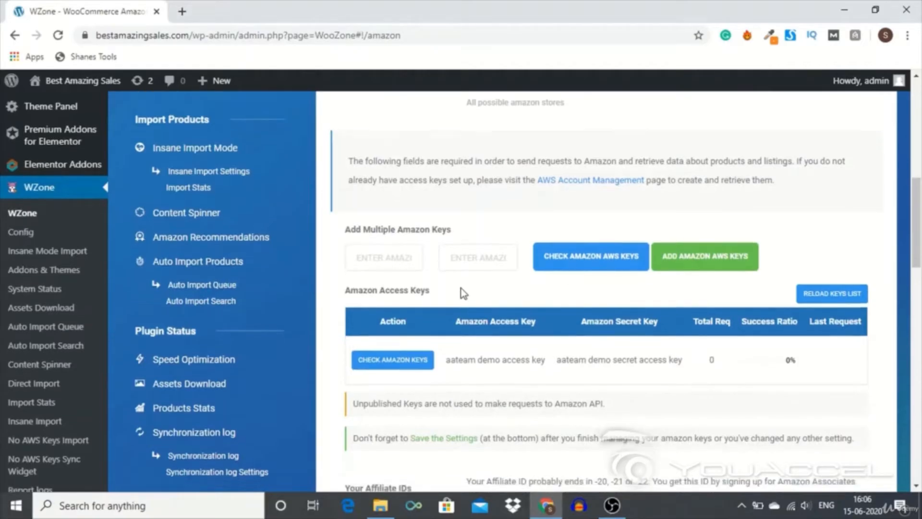
scroll(462, 294, down, 2)
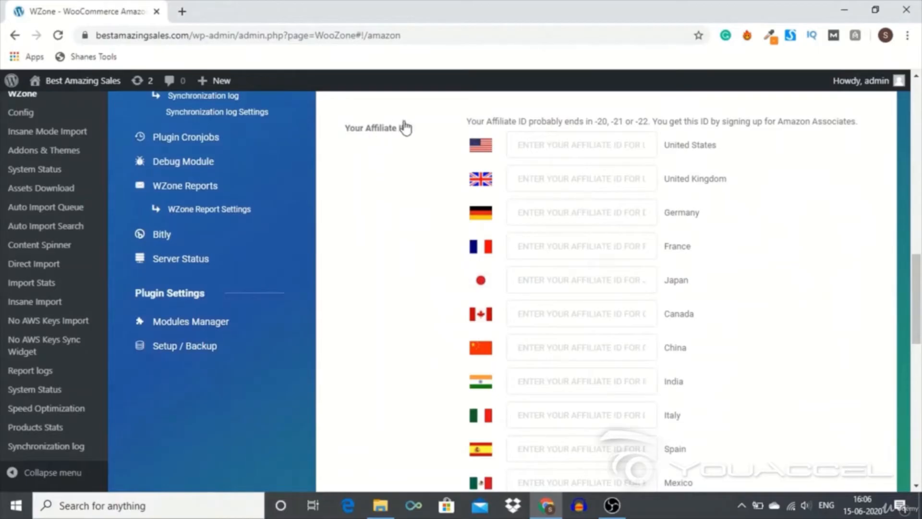
scroll(551, 287, down, 1)
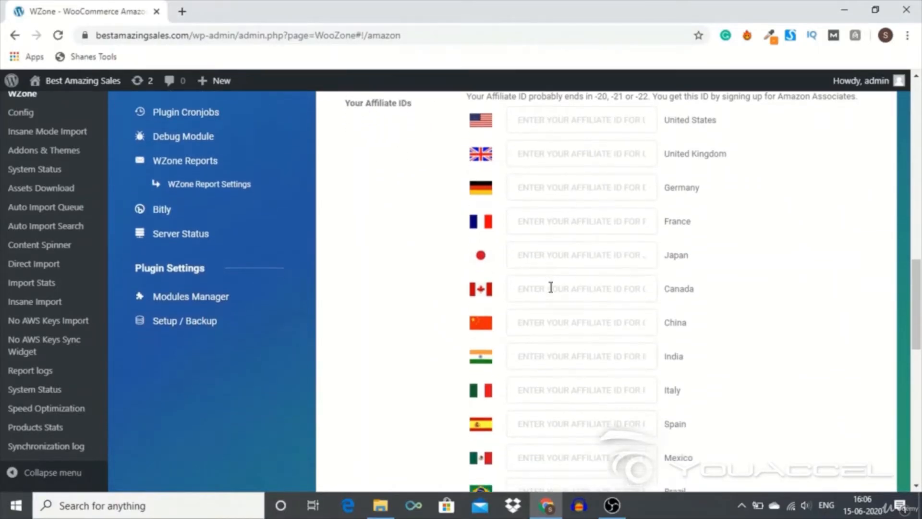
click(550, 332)
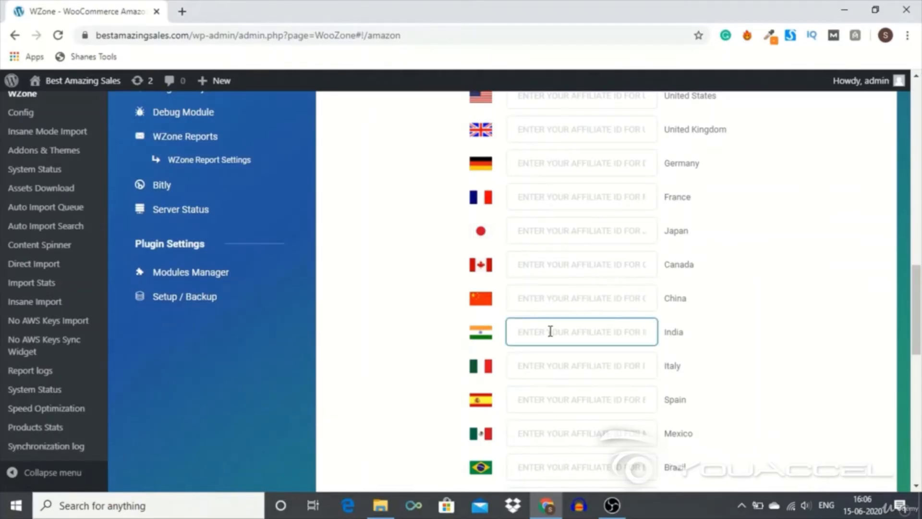
scroll(550, 332, down, 2)
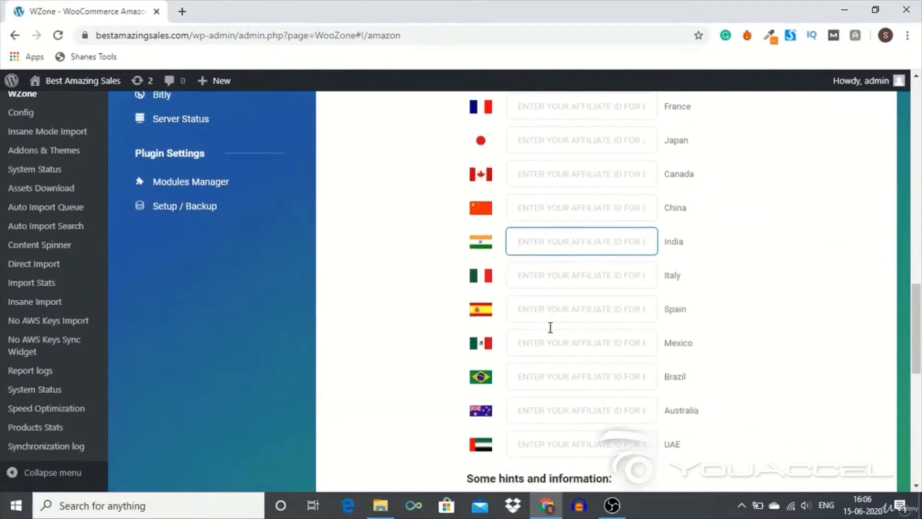
scroll(550, 328, up, 2)
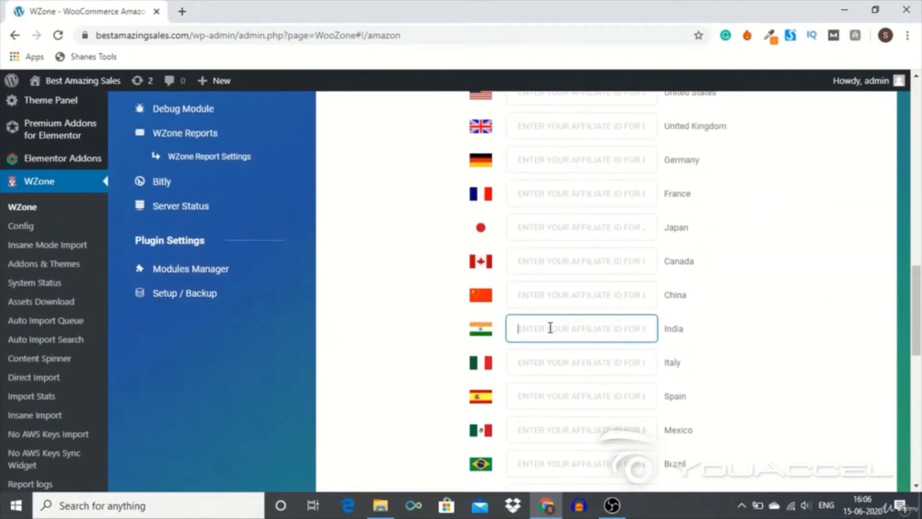
click(182, 10)
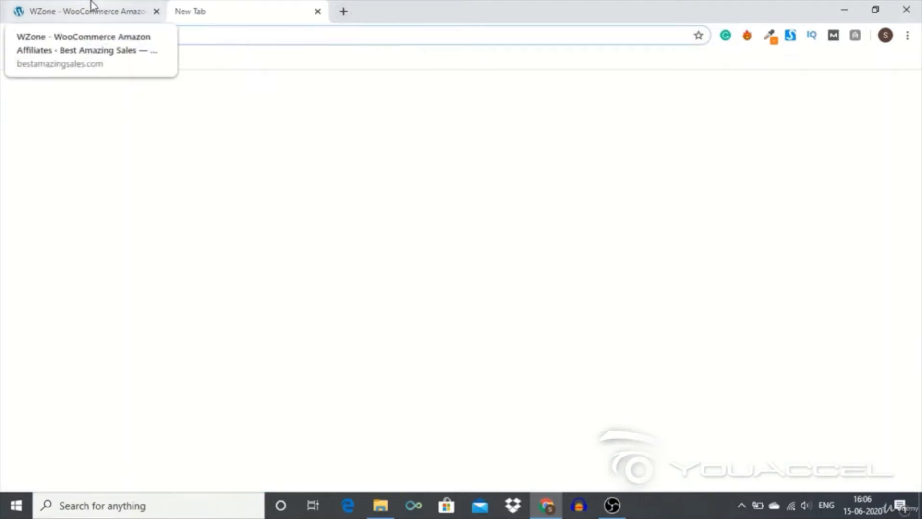
click(91, 6)
scroll(522, 274, up, 2)
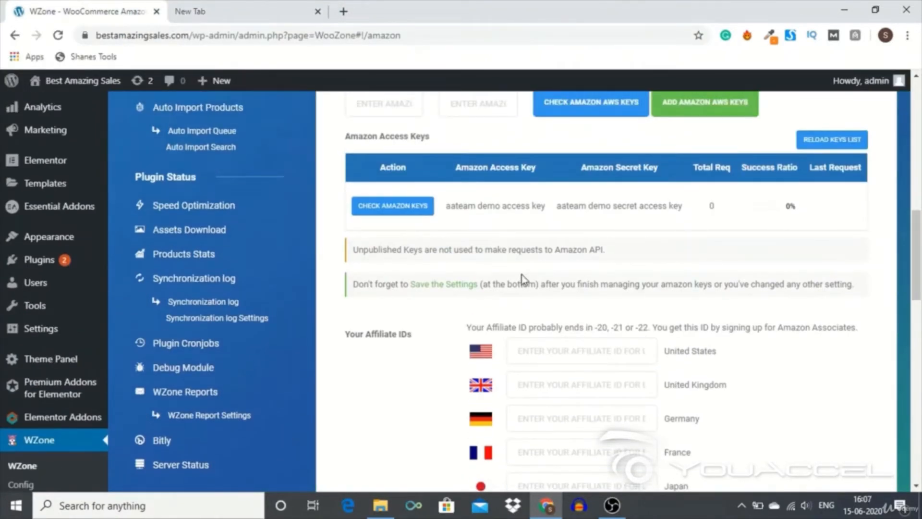
scroll(523, 276, up, 1)
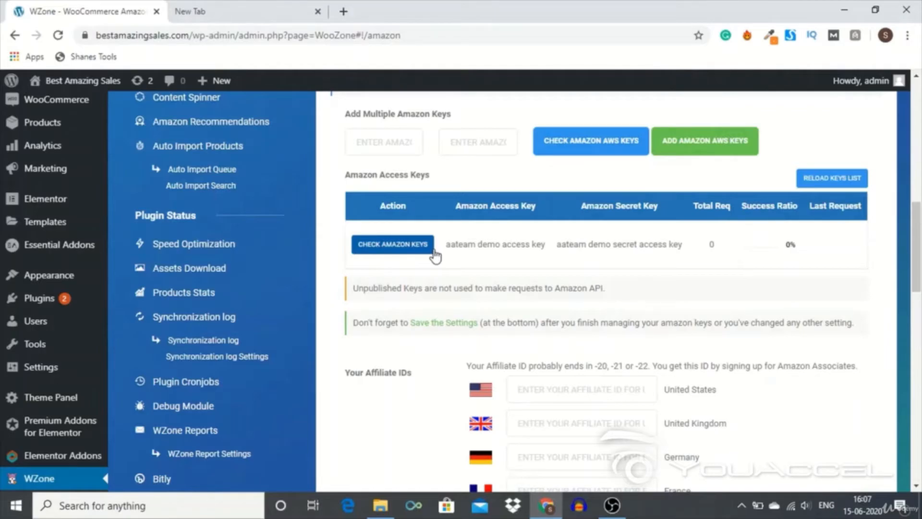
- Search the web for "amazon associates" in the blank browser tab
click(184, 8)
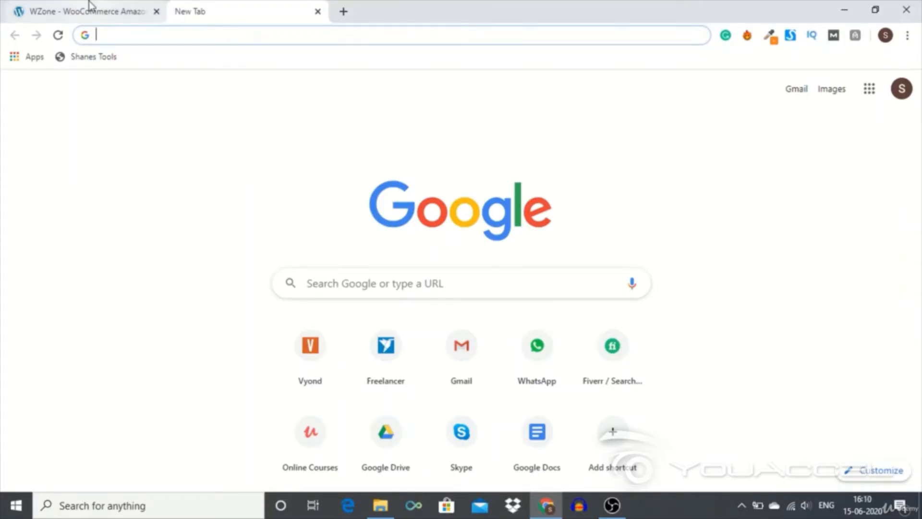
text(amazon )
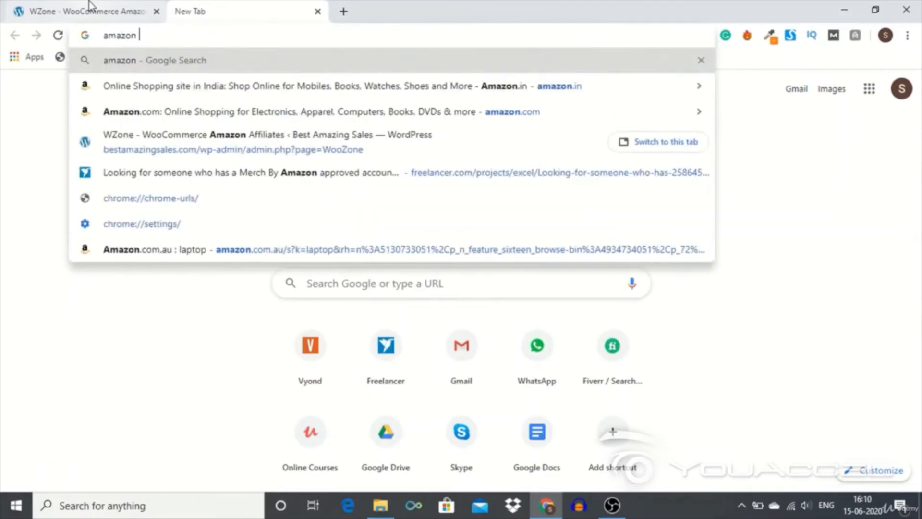
text(associat)
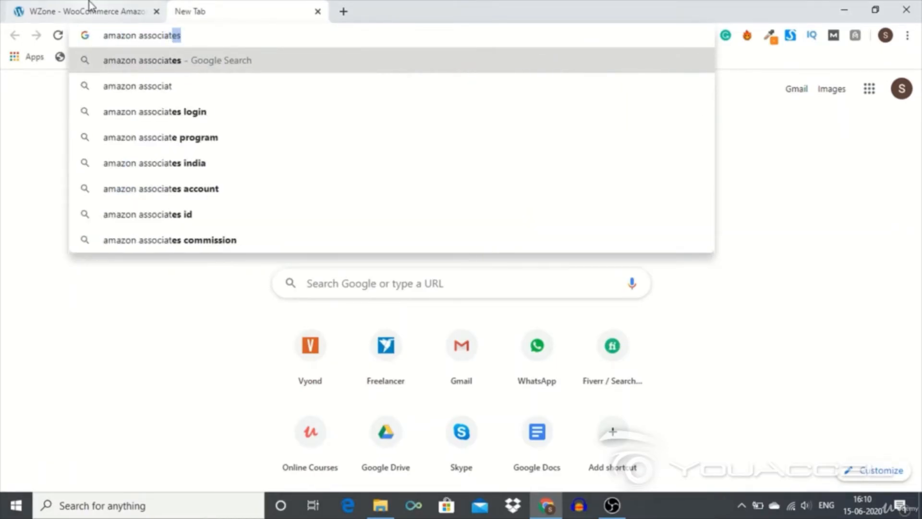
text(es)
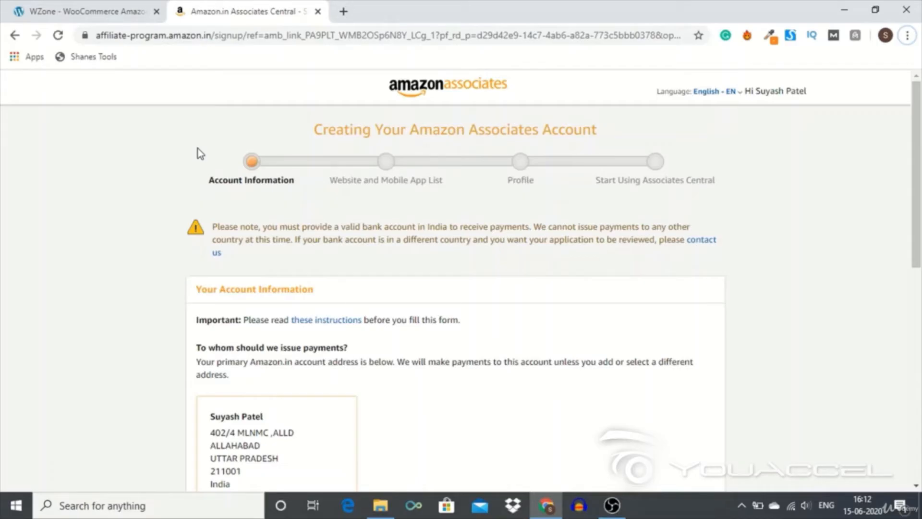
- Answer No to being a U.S. person for tax purposes and submit the Amazon Associates account information
key(Down)
key(Down)
key(Down)
key(Down)
key(Down)
click(163, 264)
scroll(163, 264, down, 10)
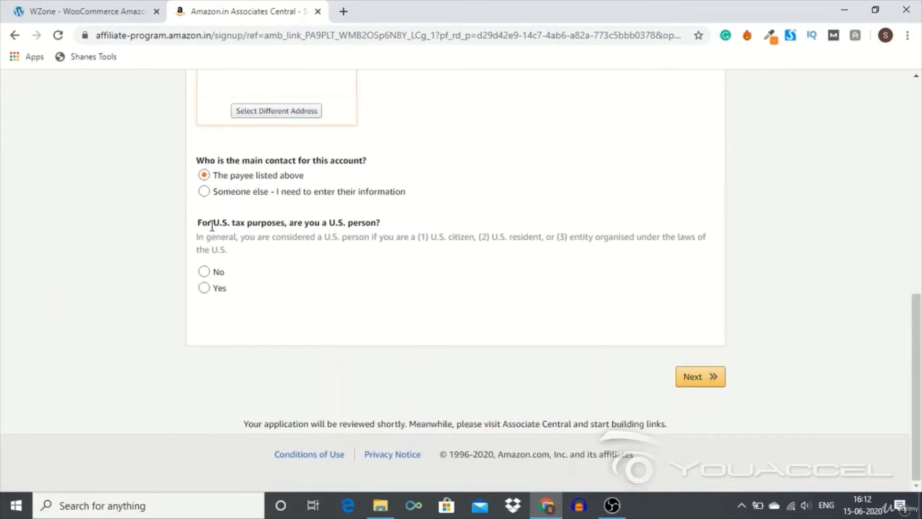
click(205, 290)
click(206, 273)
click(700, 385)
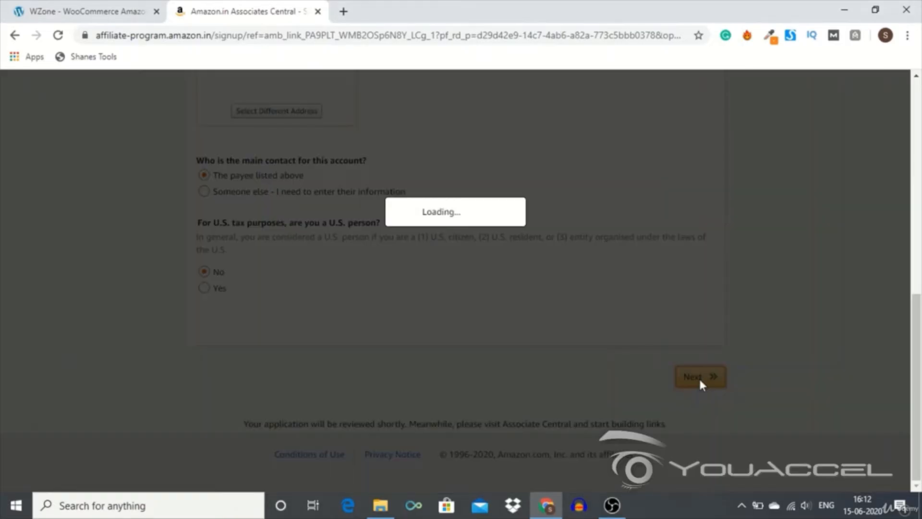
scroll(702, 385, up, 1)
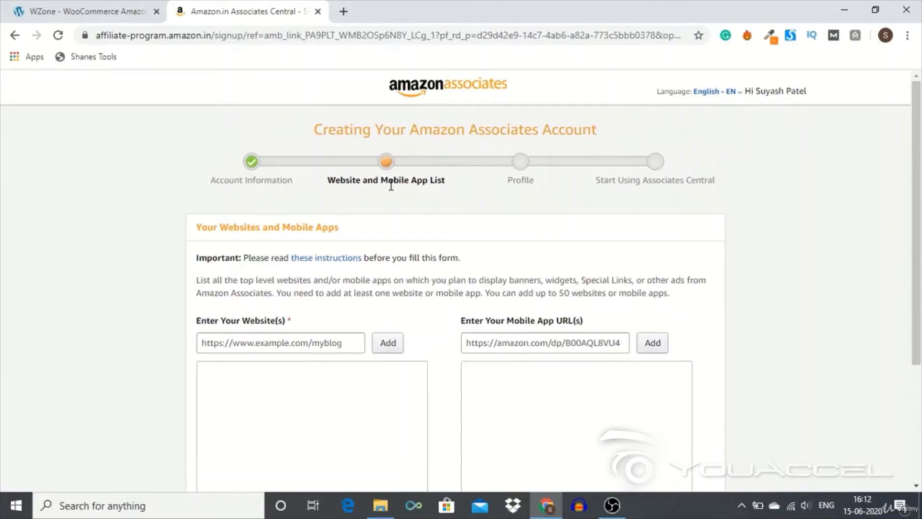
drag(195, 231, 342, 231)
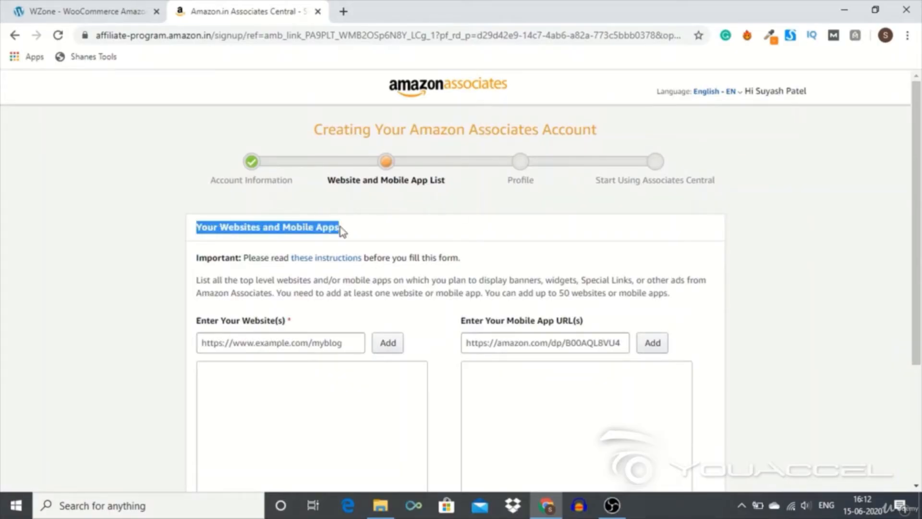
click(342, 231)
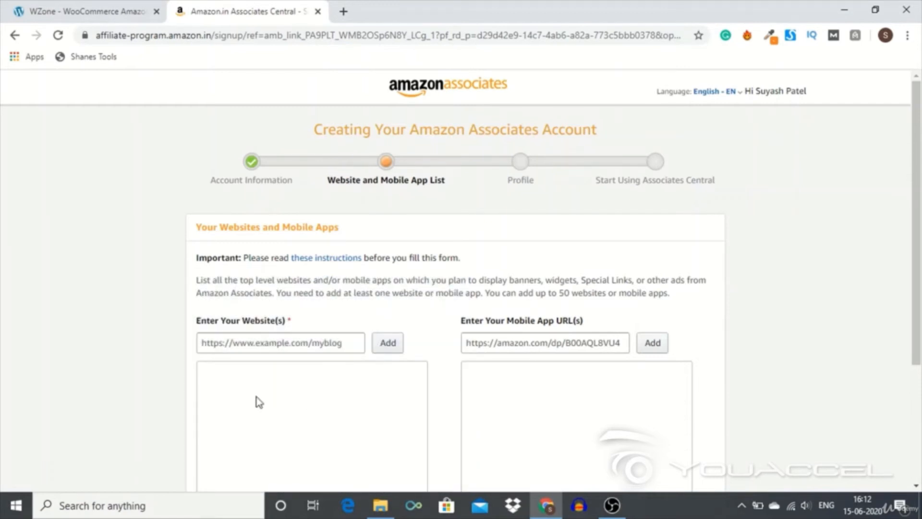
click(249, 339)
text(https:)
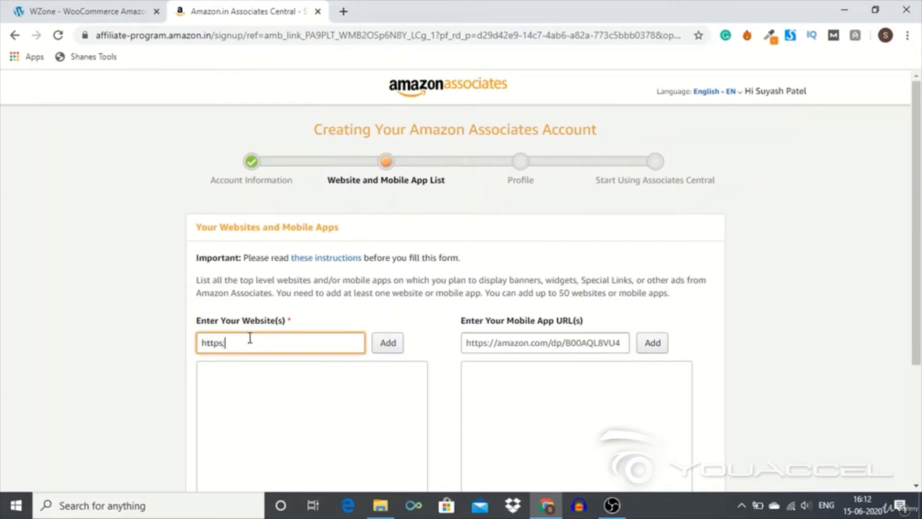
text(//bestamazingsales.com)
key(Left)
key(Left)
key(Left)
key(Left)
key(Left)
key(Left)
key(Left)
key(Left)
key(Left)
key(Left)
key(Left)
key(Left)
key(Left)
key(Left)
key(Left)
key(Left)
key(Left)
key(Left)
key(Left)
key(Left)
text(www.)
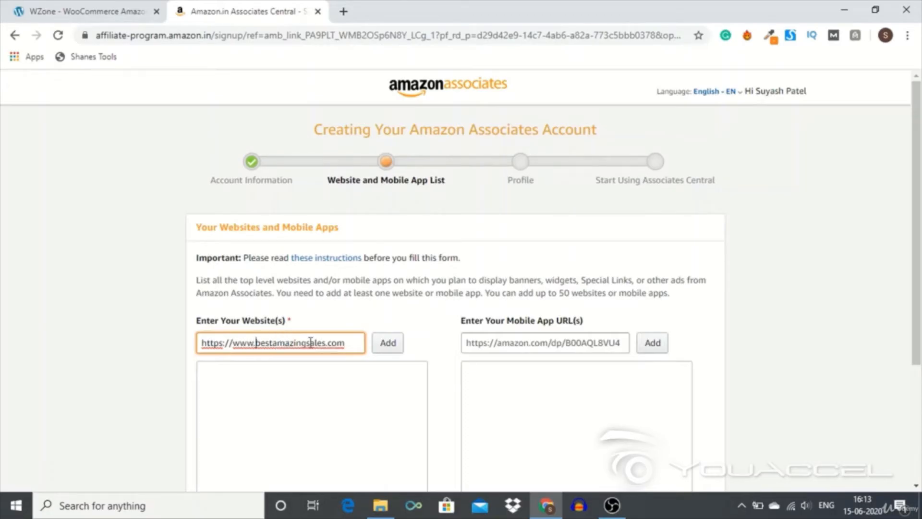
click(380, 353)
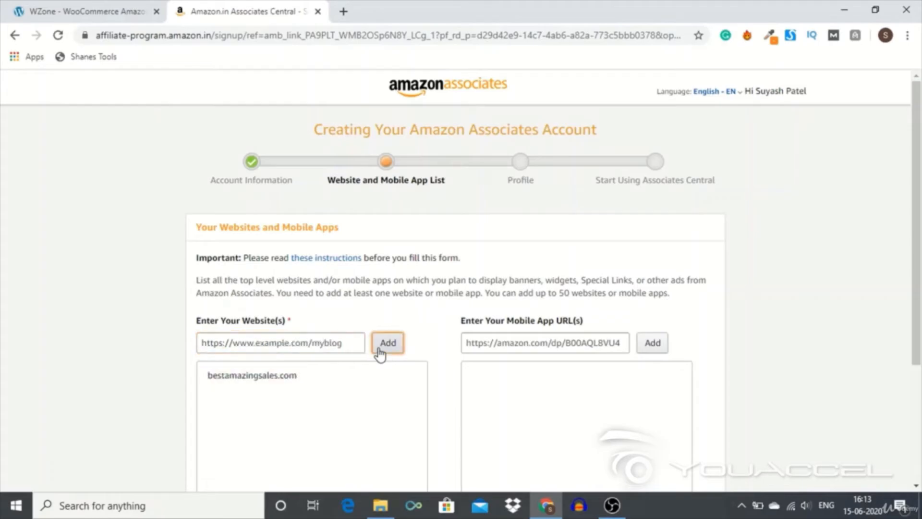
scroll(377, 352, down, 3)
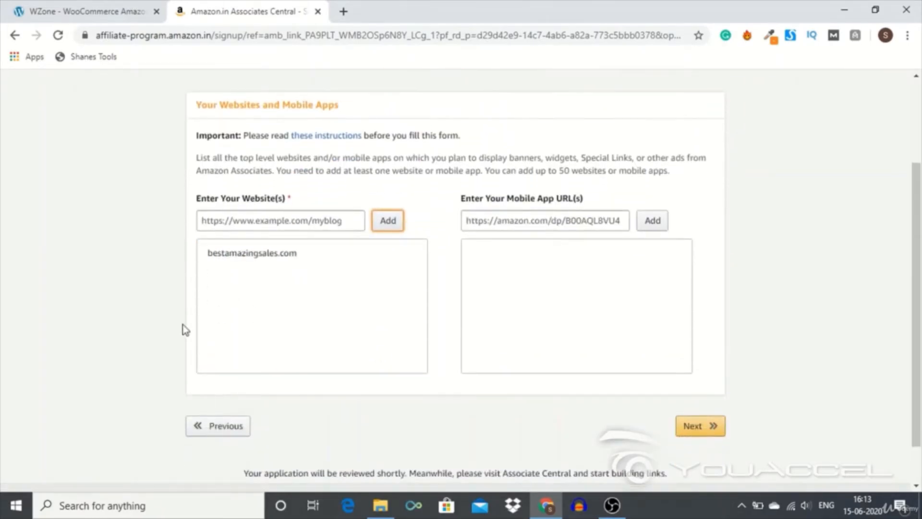
- Proceed to the Profile stage of the application and fill in the preferred Associates Store ID with the applicant's name plus digits
click(691, 430)
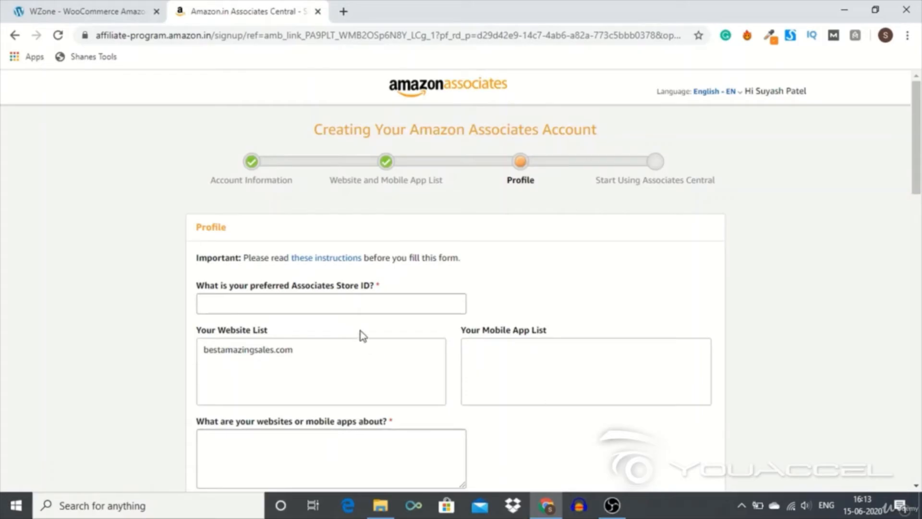
click(337, 302)
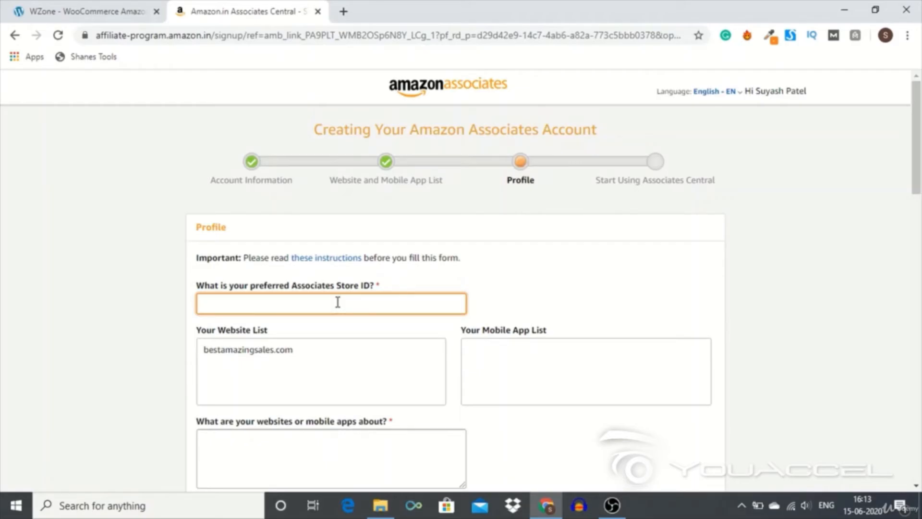
text(SuyashPatel09)
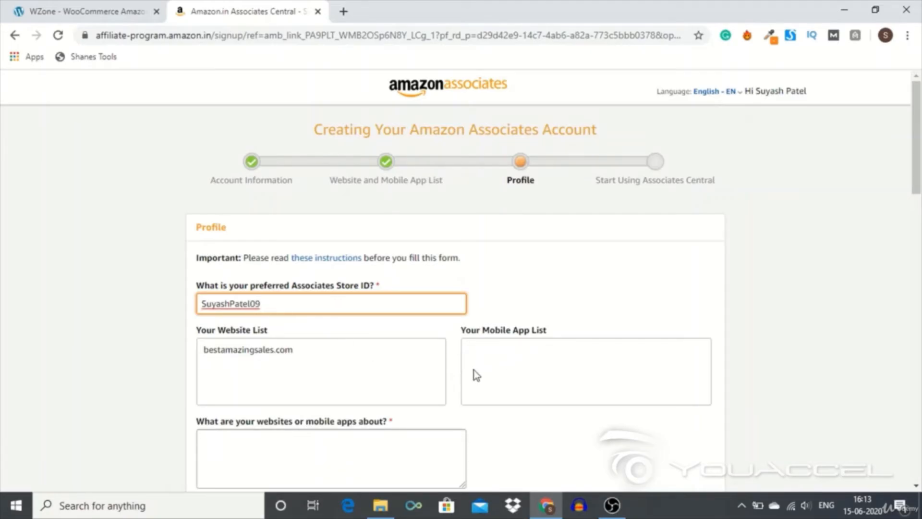
- Describe what the websites or mobile apps are about as "Amazon affiliate mobile website"
scroll(290, 384, down, 2)
click(296, 352)
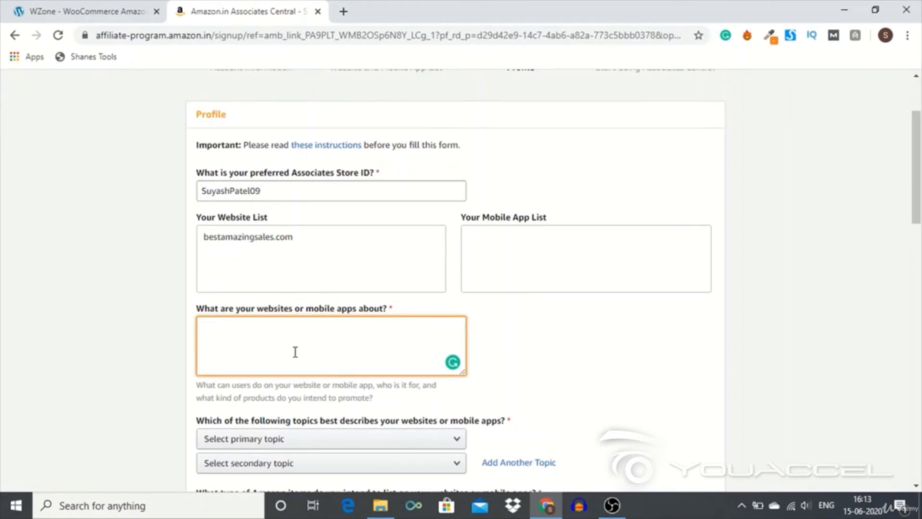
text(O)
key(BackSpace)
text(Amazon affiliate n)
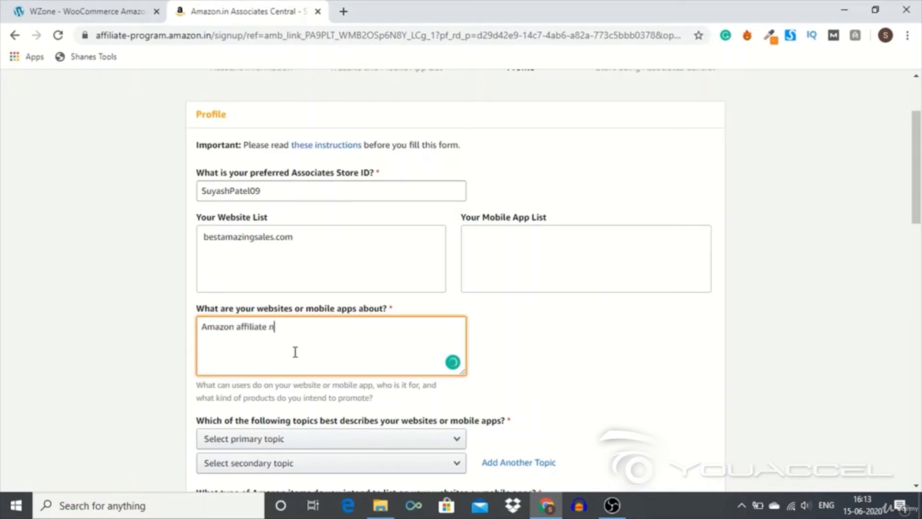
text(iche s)
key(BackSpace)
text(websi)
key(BackSpace)
key(BackSpace)
key(BackSpace)
key(BackSpace)
key(BackSpace)
key(BackSpace)
key(BackSpace)
key(BackSpace)
key(BackSpace)
key(BackSpace)
key(BackSpace)
text(mobile e)
key(BackSpace)
text(webstie)
key(BackSpace)
key(BackSpace)
text(e)
key(BackSpace)
key(BackSpace)
text(ite)
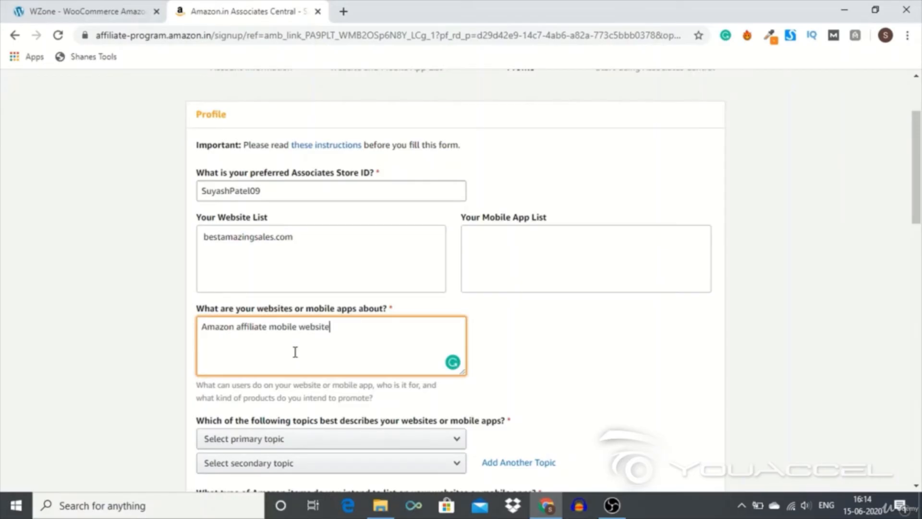
- Set the website's primary topic to Computers/Software/Technology and its secondary topic to Business/Industrial
scroll(296, 352, down, 3)
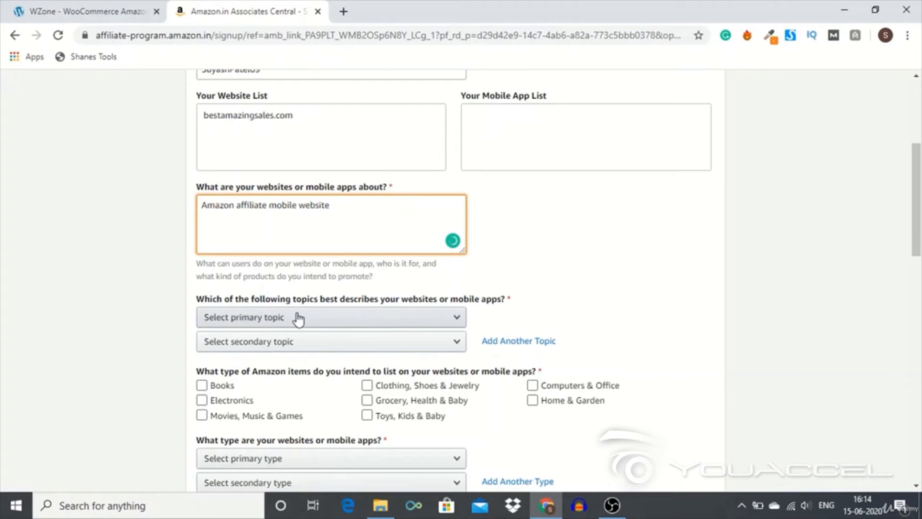
click(298, 318)
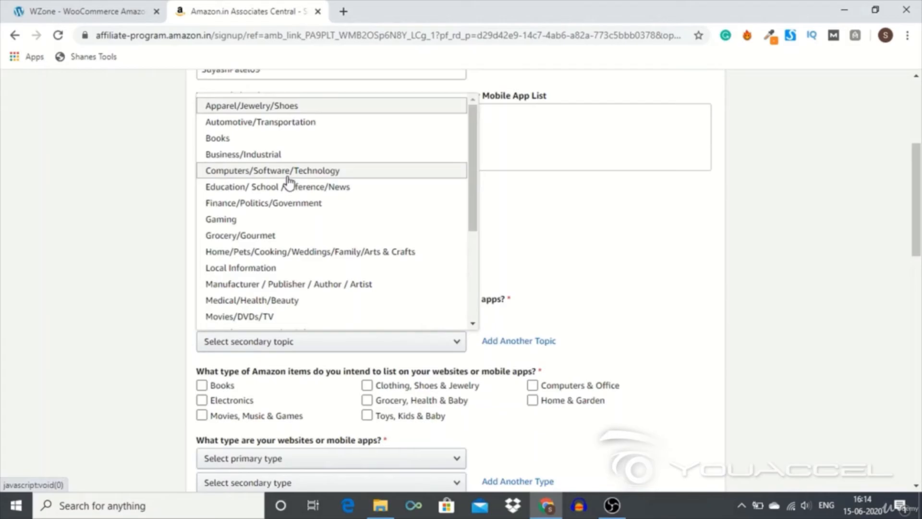
scroll(287, 181, down, 1)
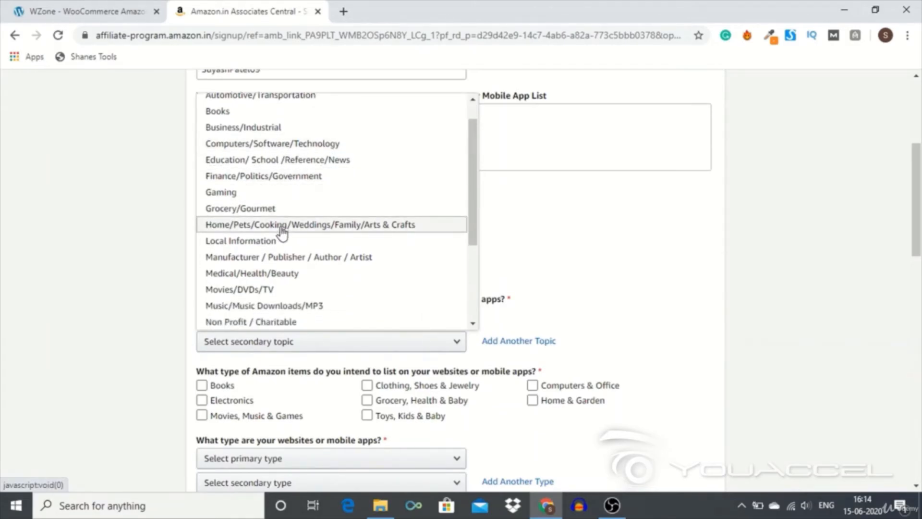
scroll(282, 231, down, 2)
scroll(276, 202, up, 3)
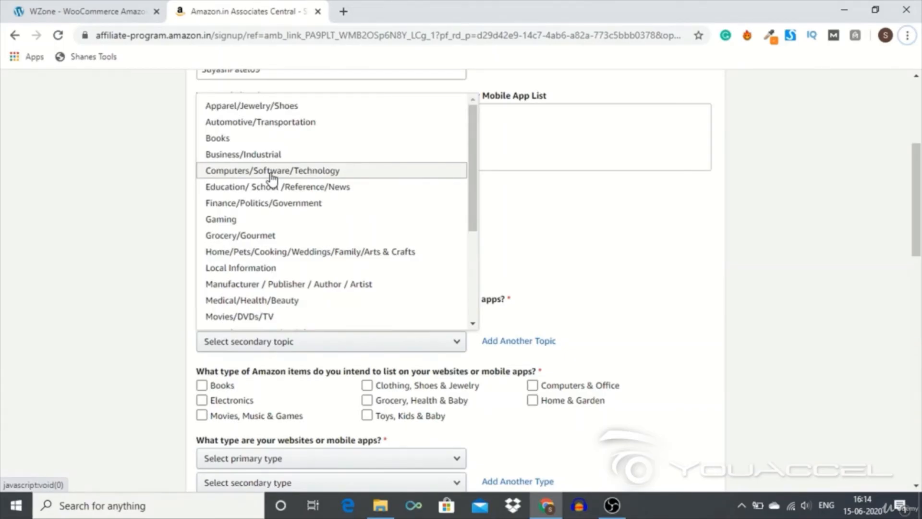
click(272, 172)
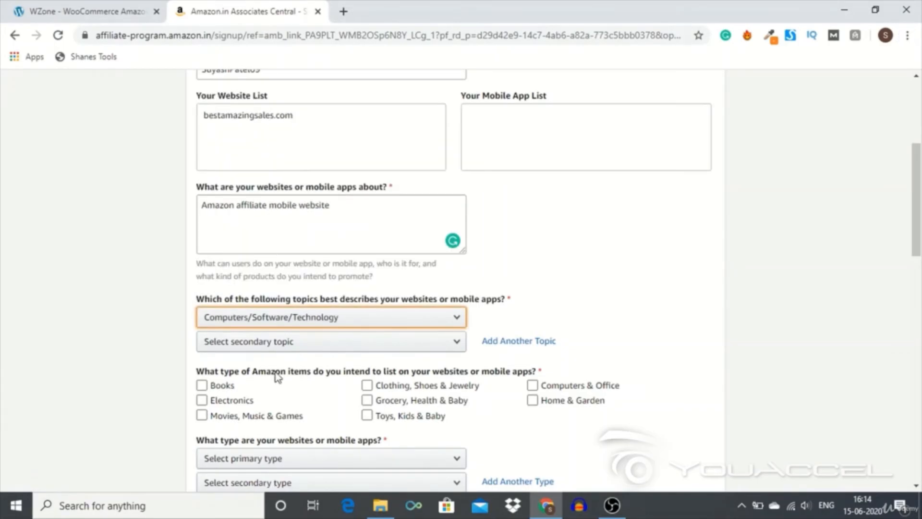
click(267, 353)
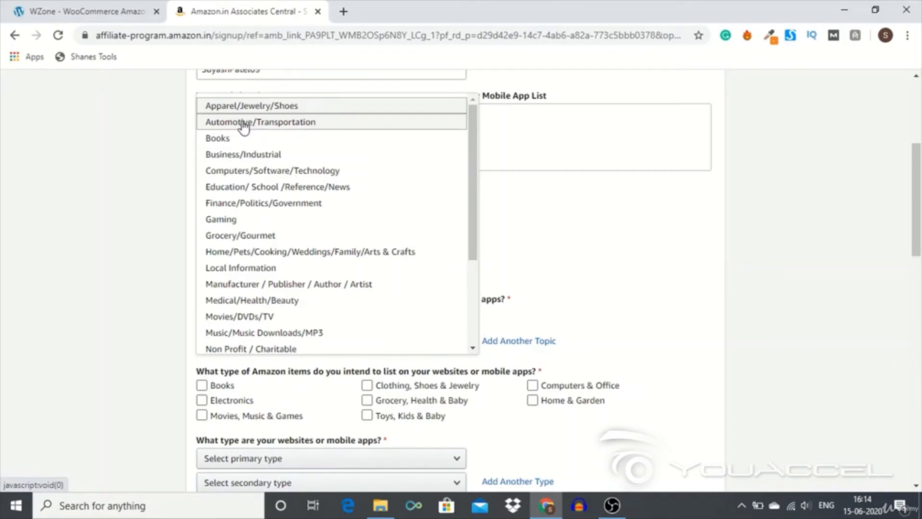
click(242, 155)
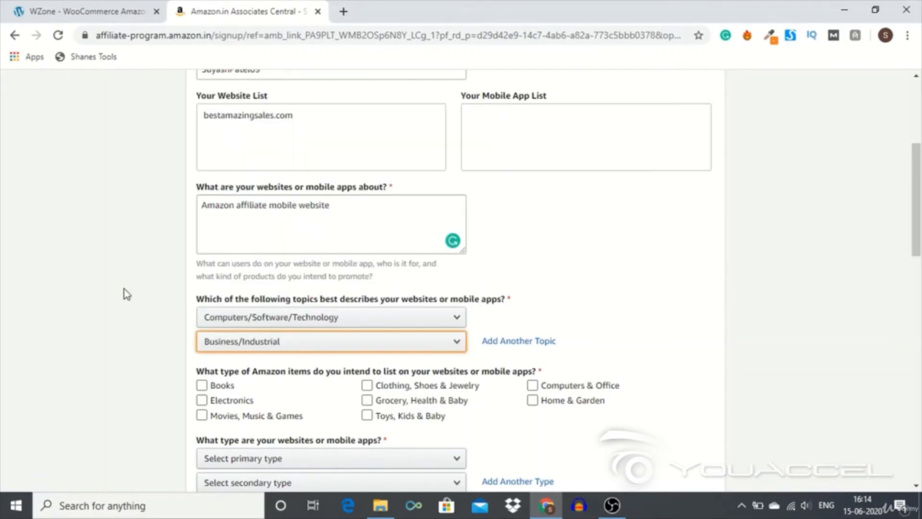
- Choose only Electronics as the type of Amazon items intended for listing on the website
scroll(130, 289, down, 4)
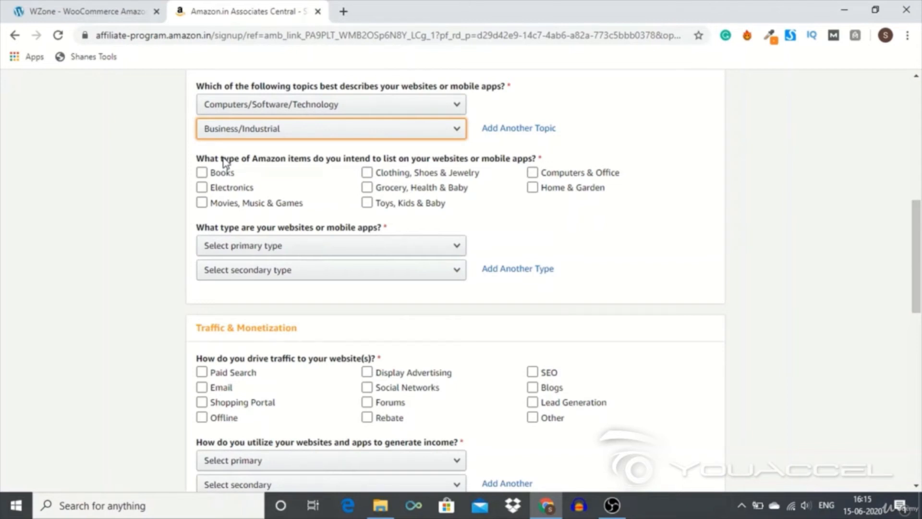
click(202, 173)
click(202, 173)
click(202, 187)
click(213, 177)
click(213, 178)
click(225, 204)
click(251, 205)
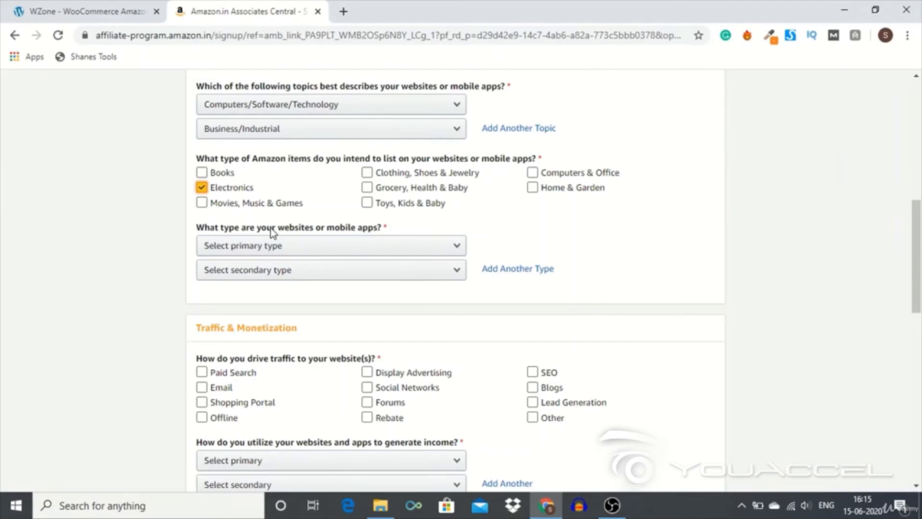
- Set the primary website type to A Content or Niche Website and the secondary type to A Coupons or Deals Website
click(331, 244)
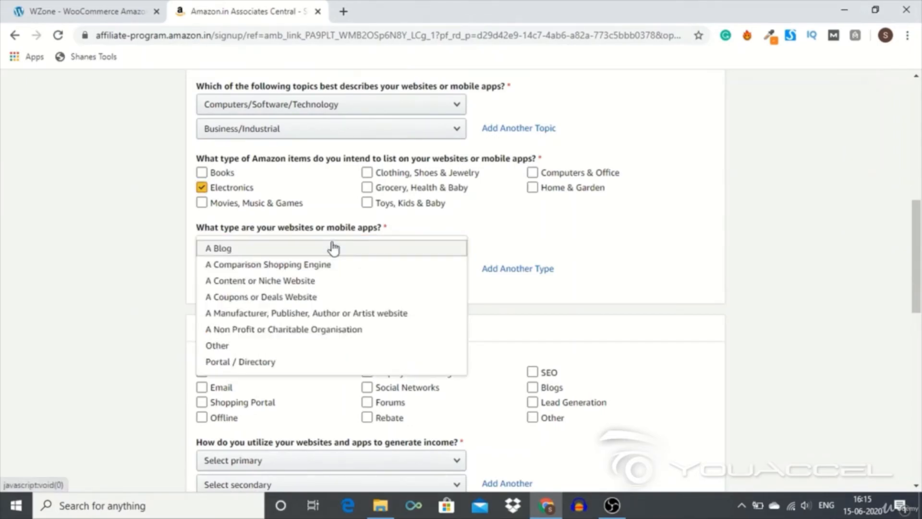
click(306, 287)
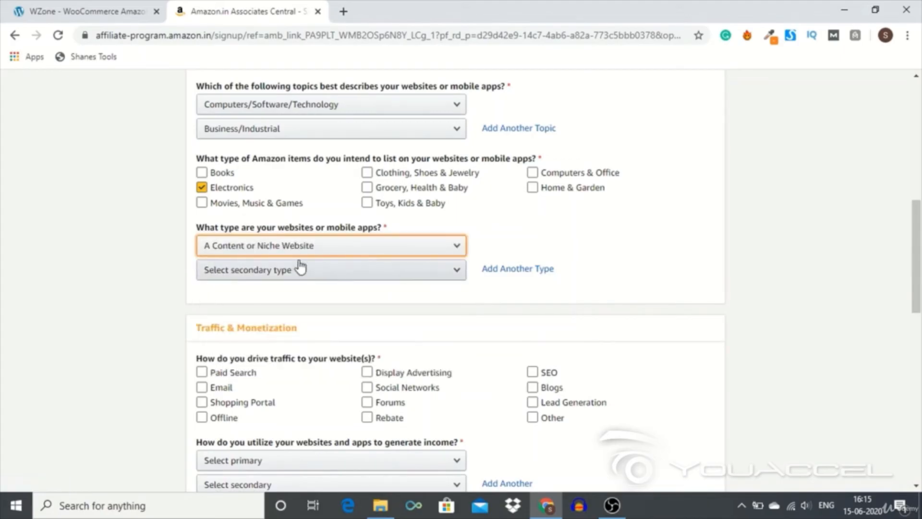
click(299, 266)
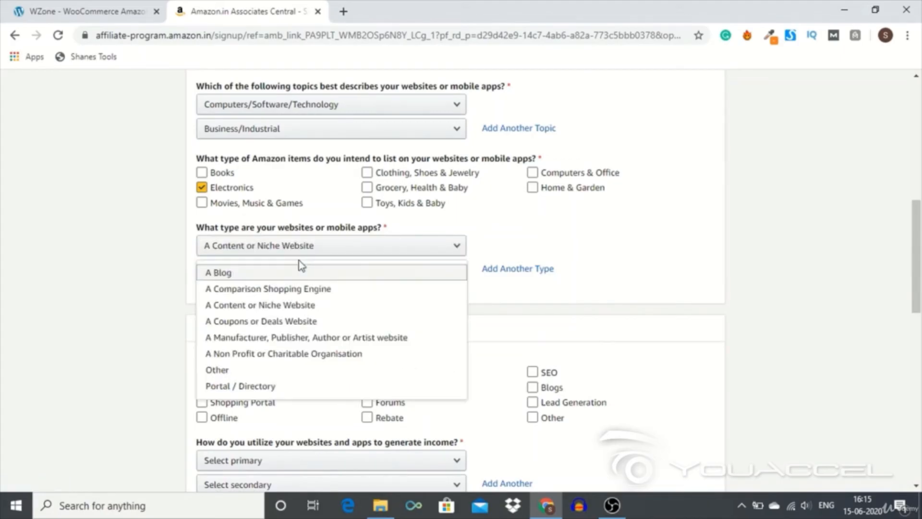
click(294, 323)
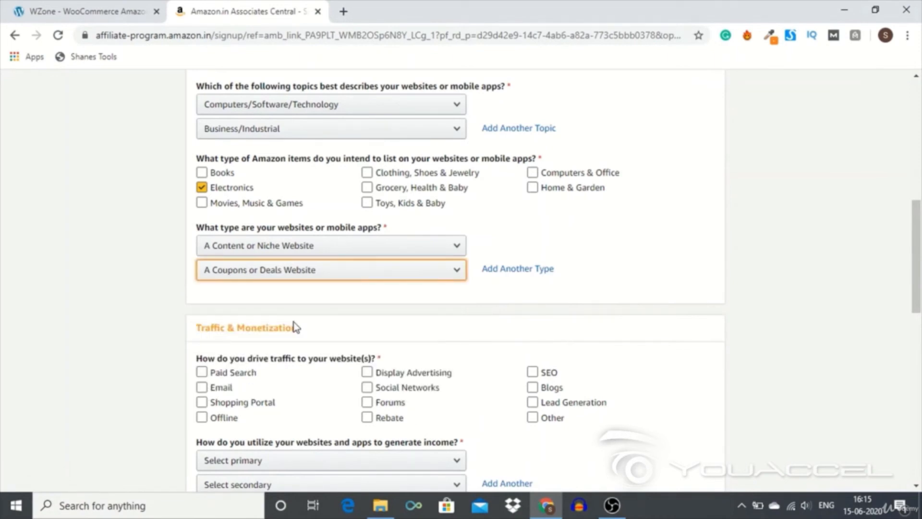
- Mark Paid Search, Display Advertising, Social Networks, SEO and Lead Generation as the ways of driving traffic to the website
scroll(295, 305, down, 5)
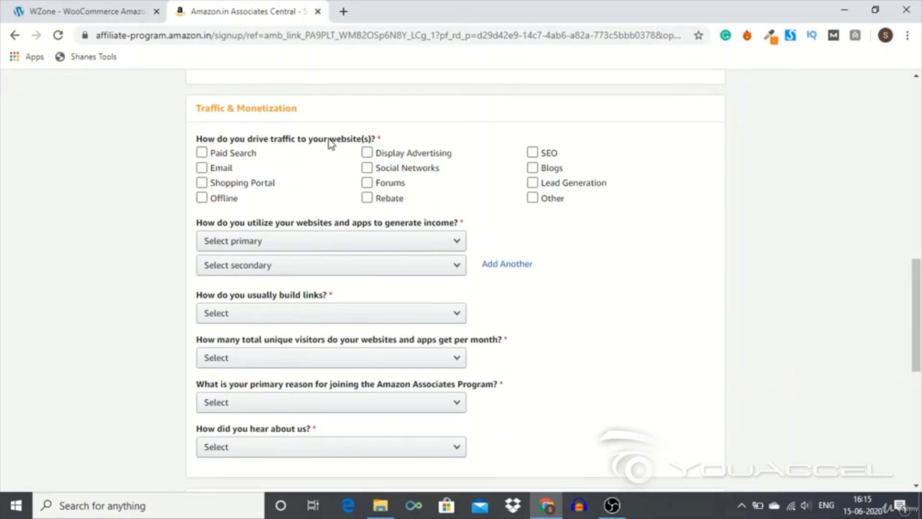
click(219, 153)
click(368, 154)
click(368, 169)
click(533, 153)
click(534, 182)
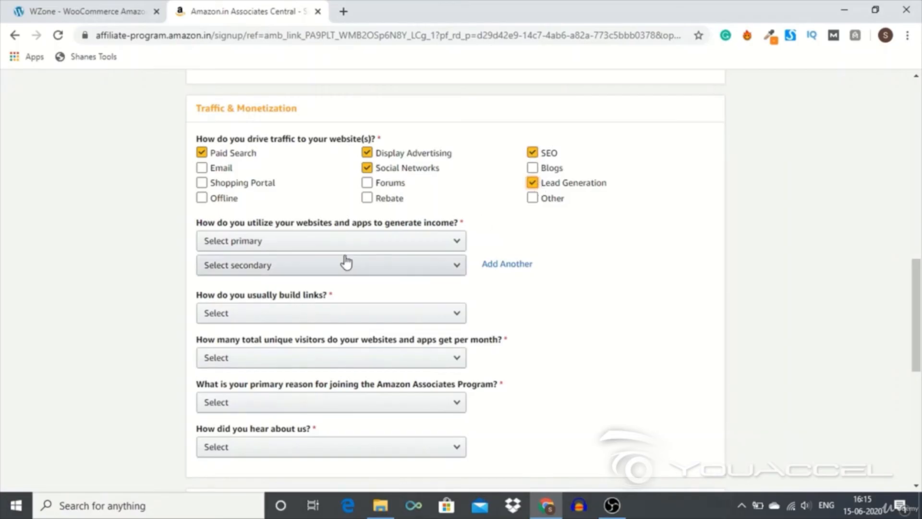
- Set the primary income method to "Amazon Associates is the only monetization I use" and the link-building method to Blog Editor
scroll(344, 262, down, 1)
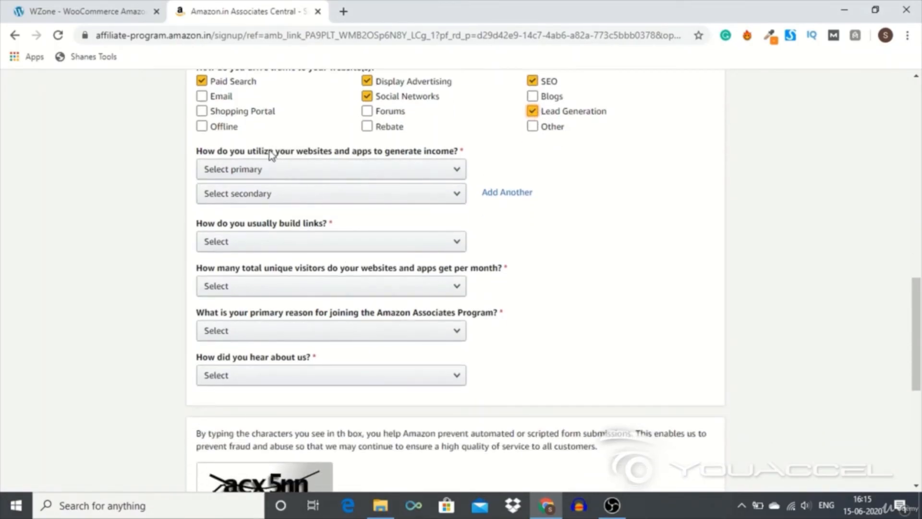
drag(294, 152, 422, 148)
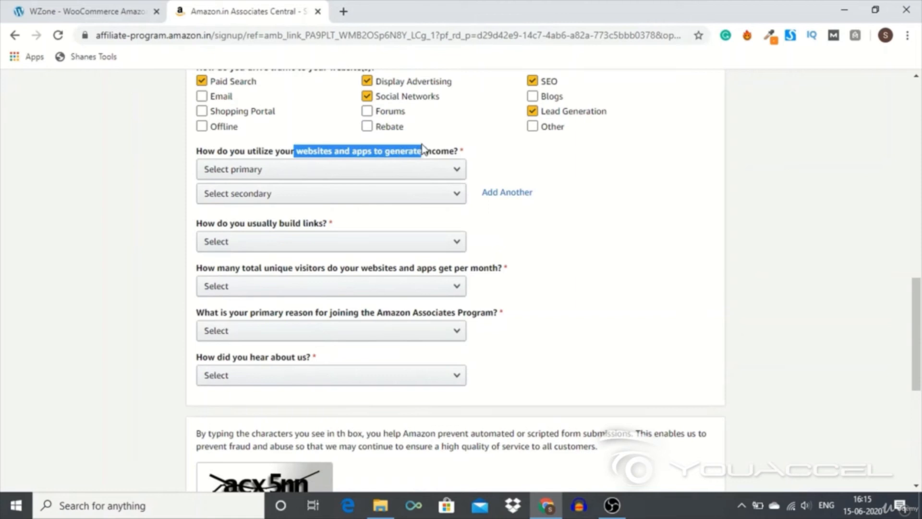
click(339, 175)
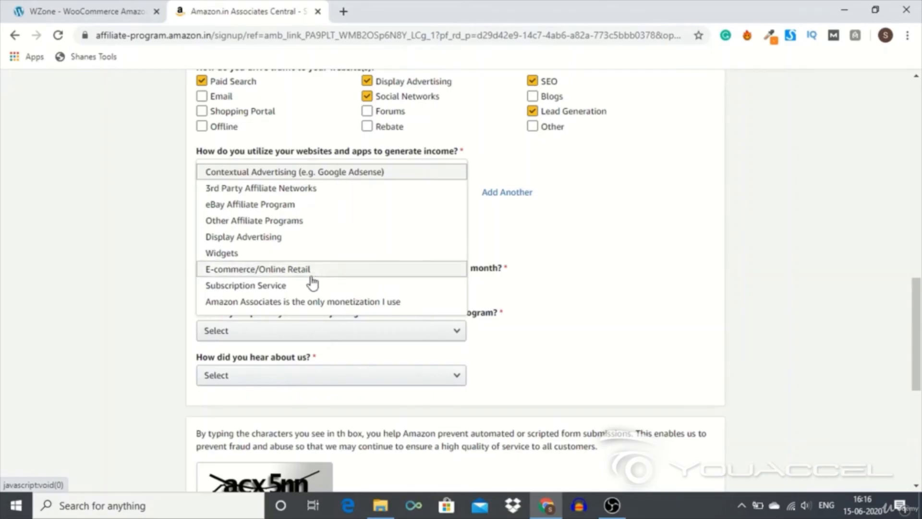
click(275, 301)
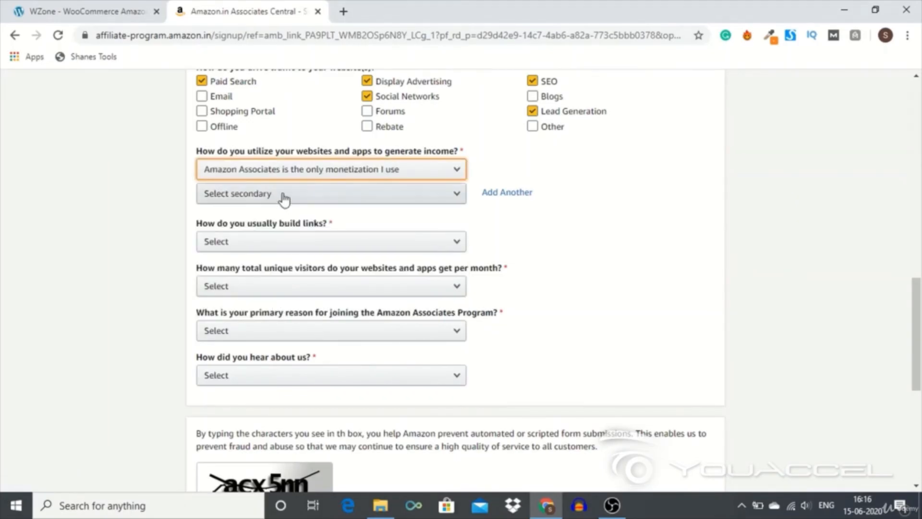
scroll(269, 255, down, 1)
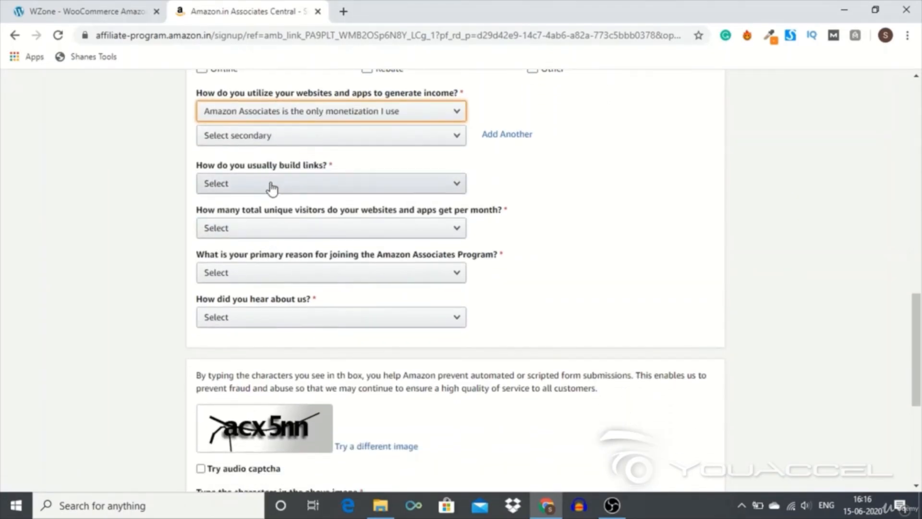
click(271, 189)
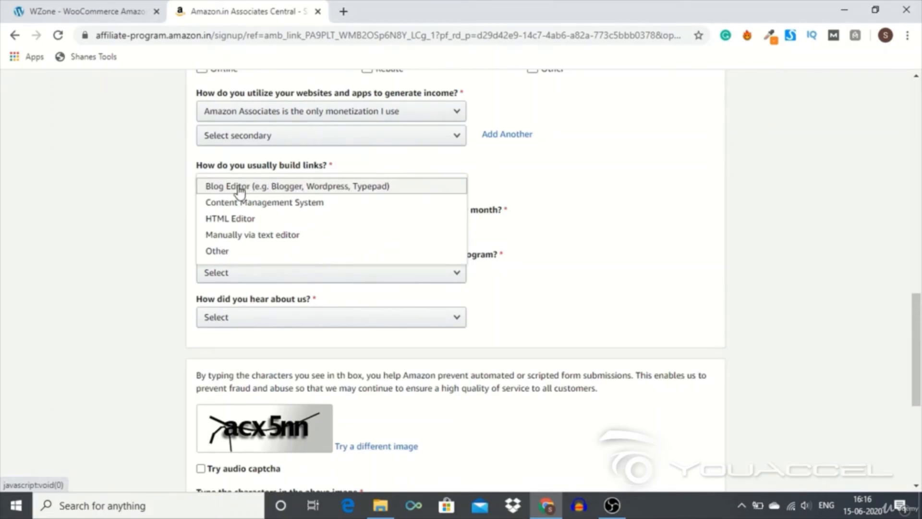
click(328, 186)
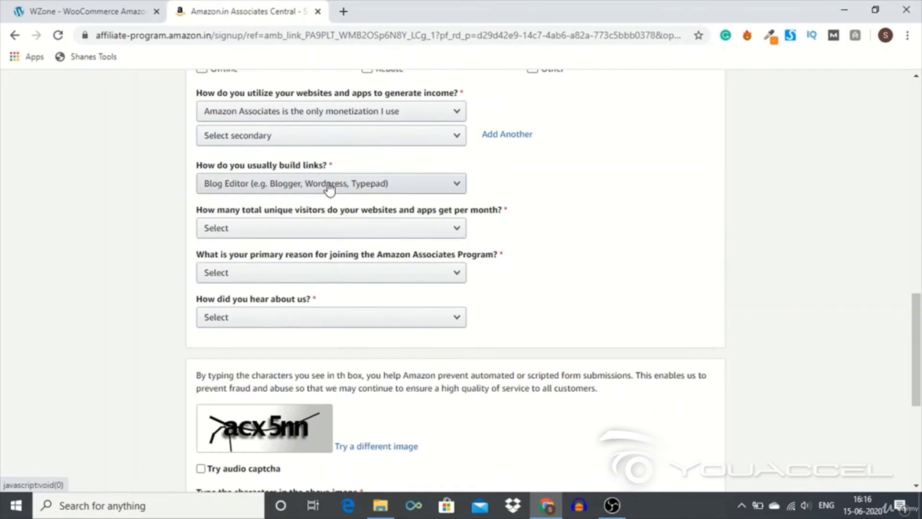
- Set the monthly unique visitors to From 501 to 5,000 and the primary reason for joining to "To monetize my site"
scroll(302, 237, down, 1)
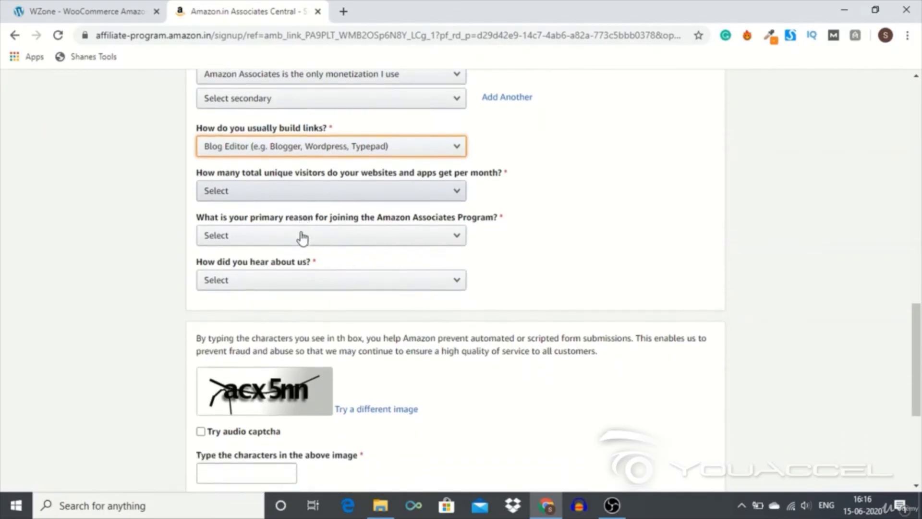
click(302, 194)
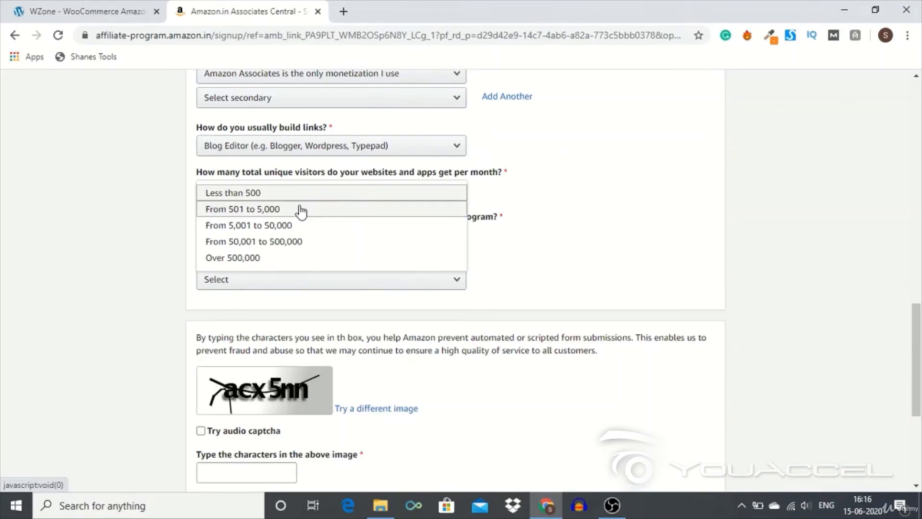
click(302, 210)
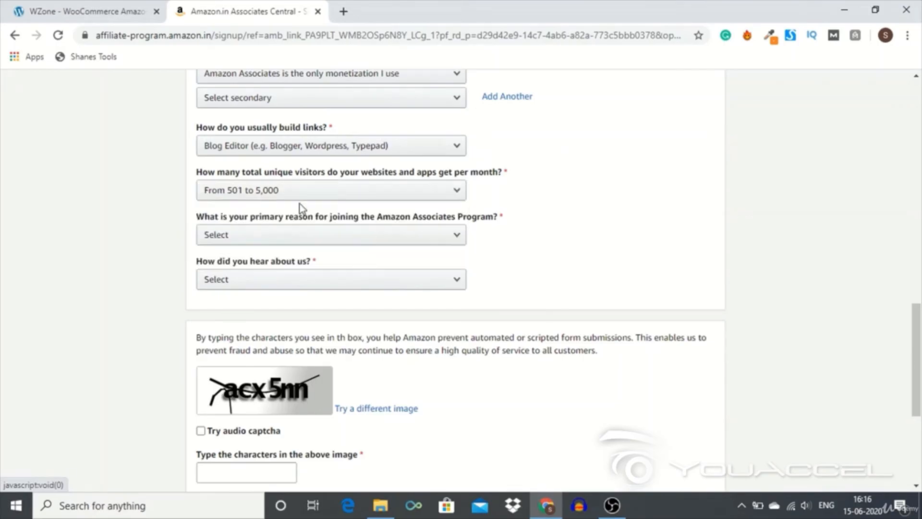
scroll(277, 255, down, 1)
scroll(277, 254, down, 2)
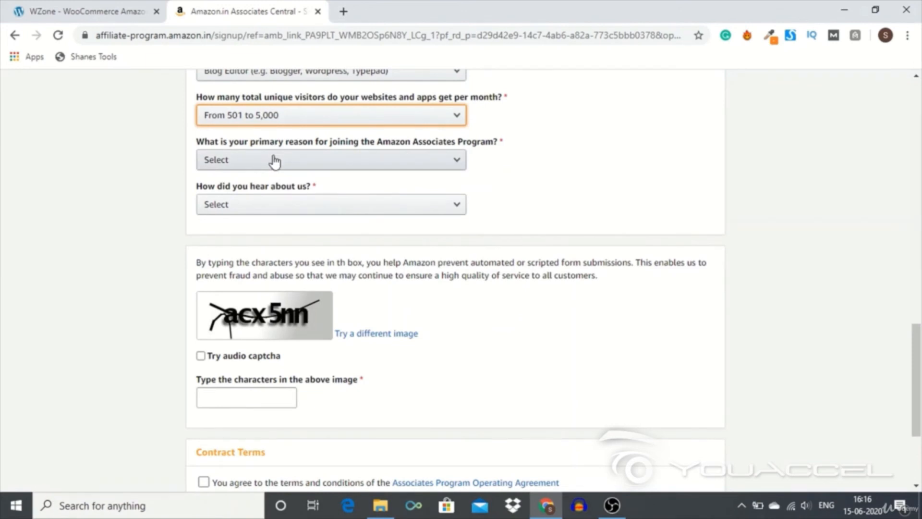
click(275, 162)
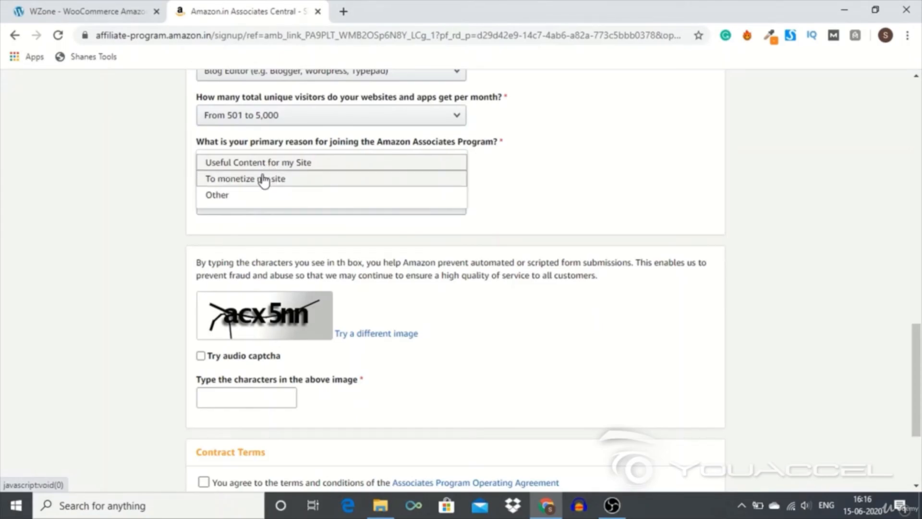
click(264, 180)
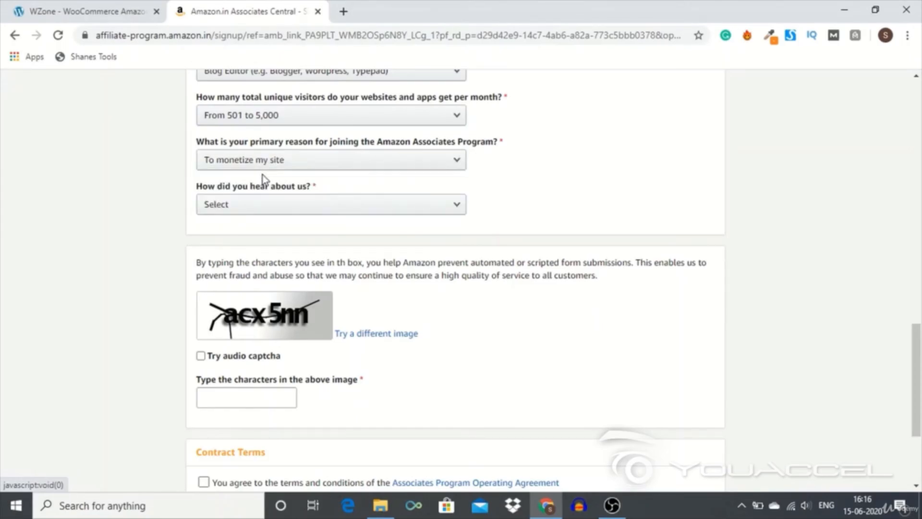
scroll(255, 206, down, 1)
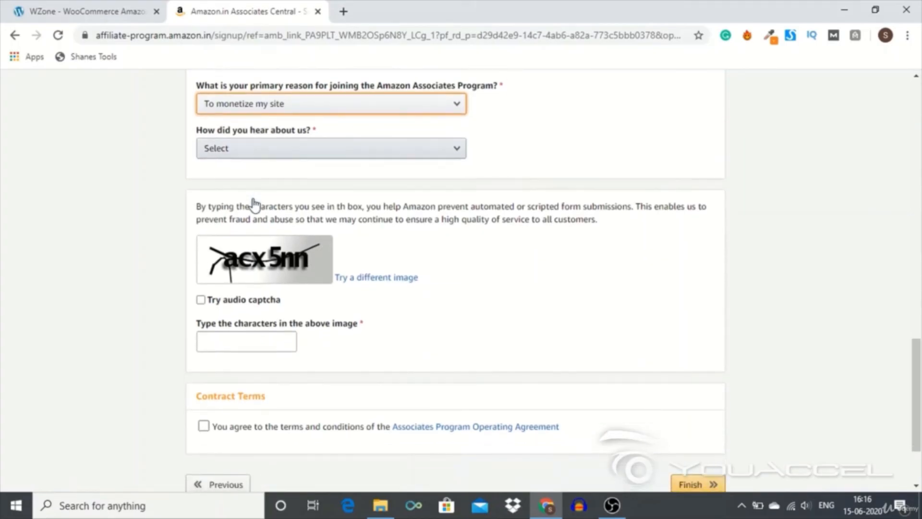
- Set how you heard about the program to Word of Mouth and enter the captcha characters from the image
click(253, 155)
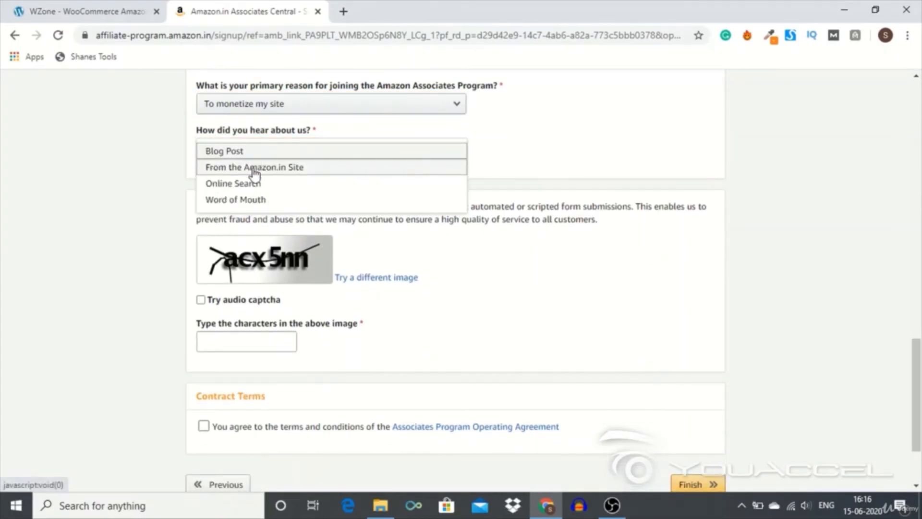
click(243, 199)
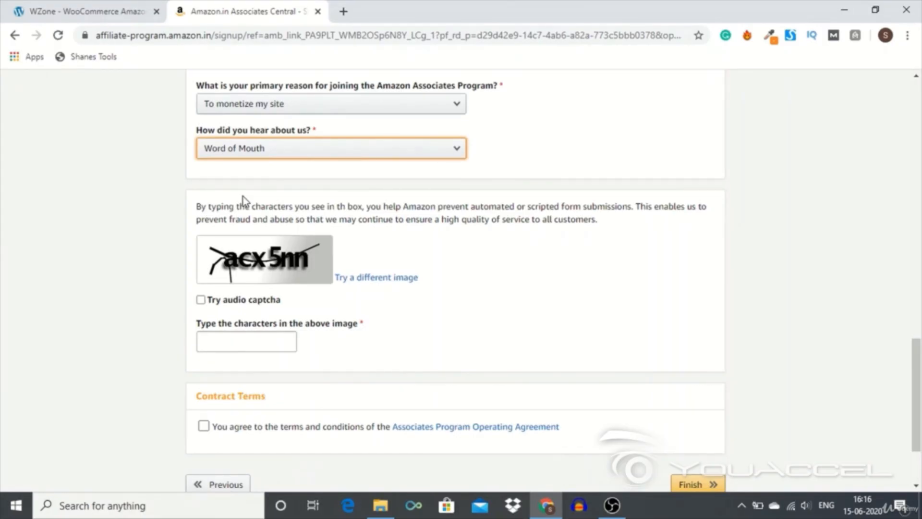
scroll(243, 199, down, 1)
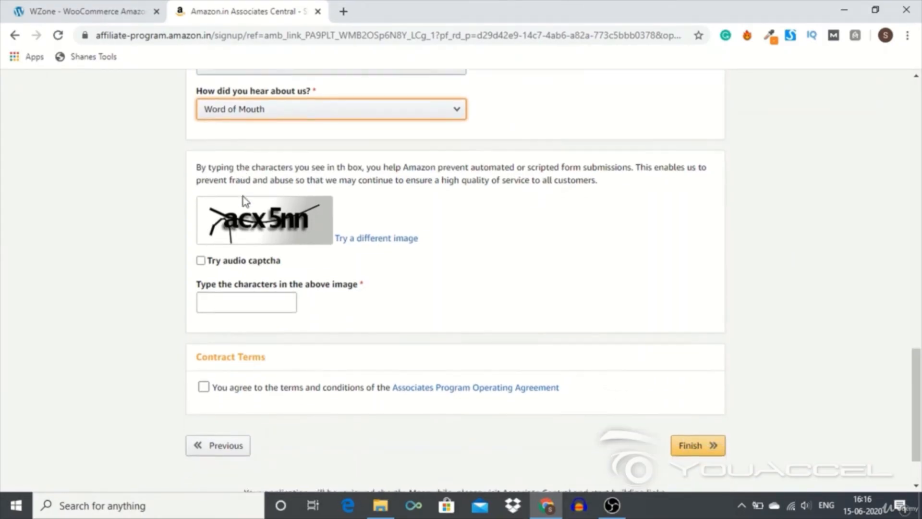
click(219, 296)
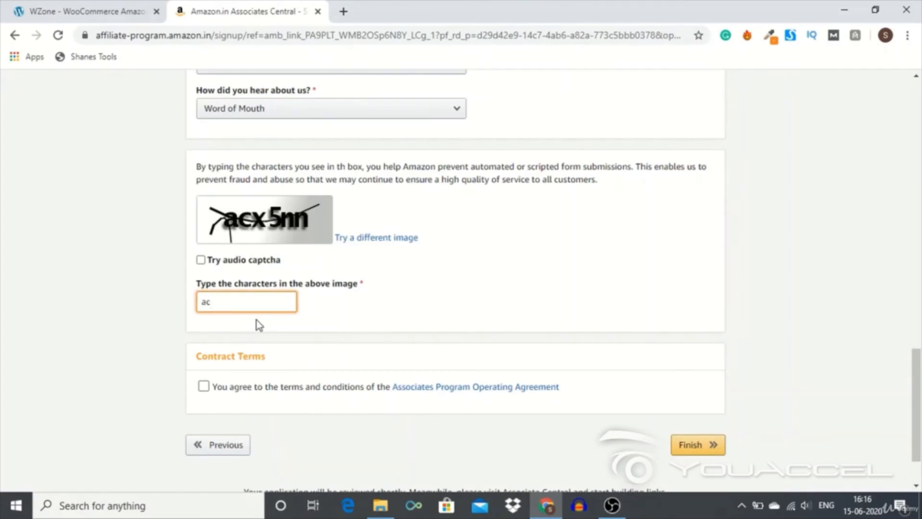
text(acx%)
key(BackSpace)
text(5nn)
- Agree to the Associates Program Operating Agreement and submit the account application
click(204, 386)
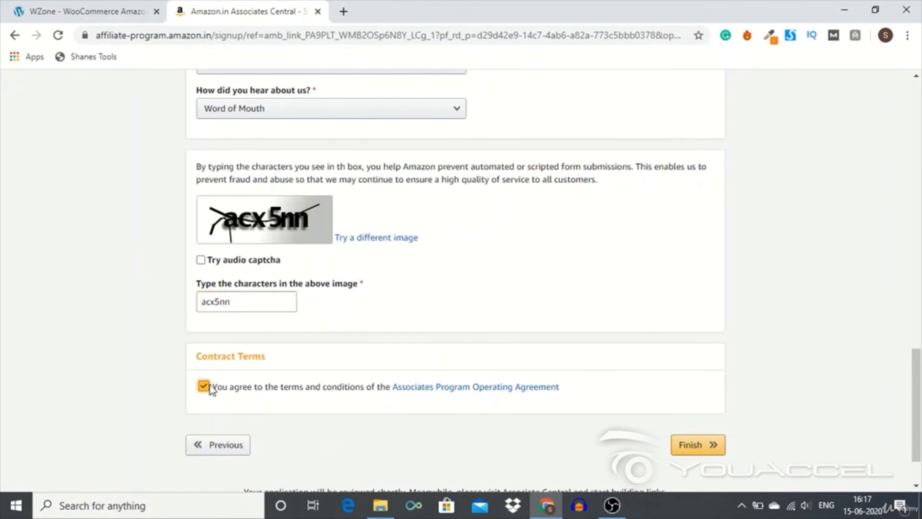
click(676, 444)
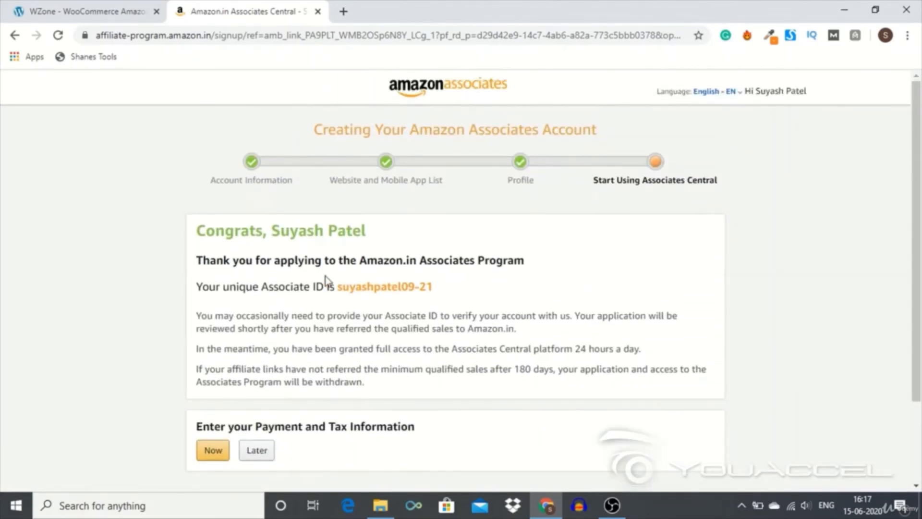
- Copy the complete unique Associate ID from the application confirmation
triple_click(267, 225)
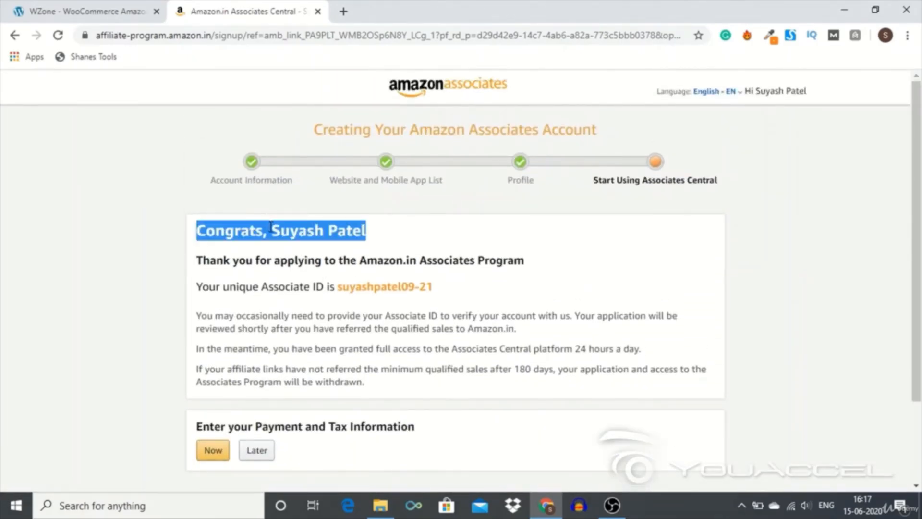
drag(271, 227, 288, 264)
double_click(342, 288)
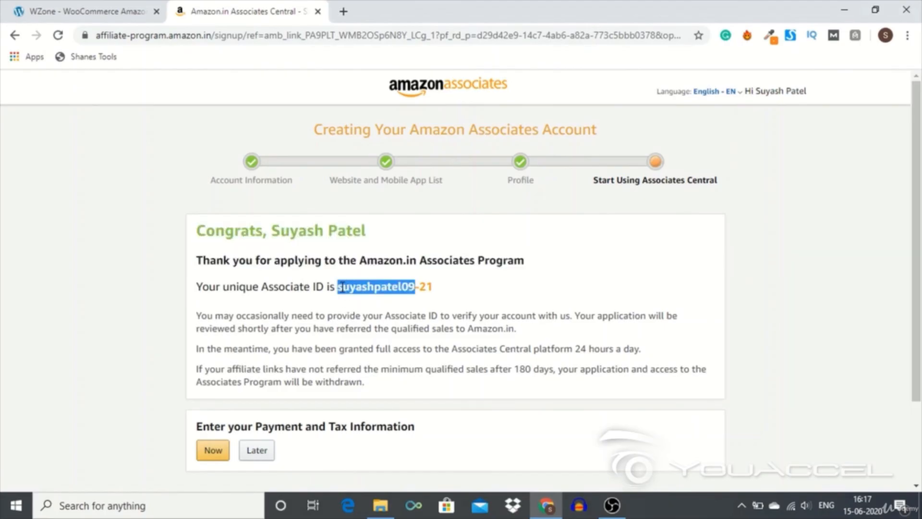
click(444, 283)
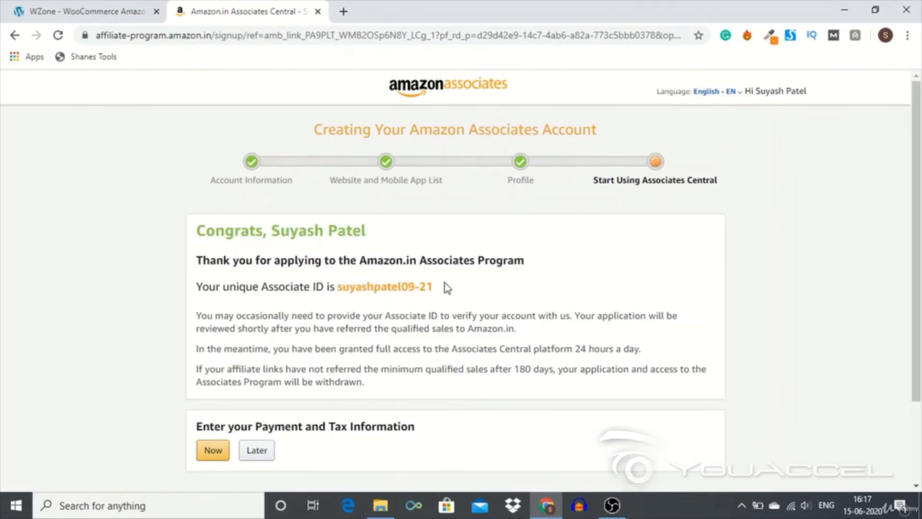
drag(435, 289, 337, 286)
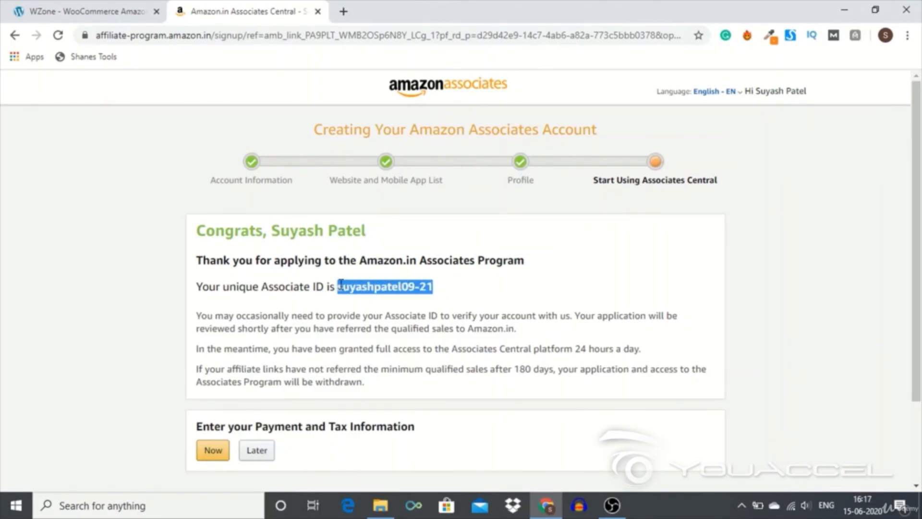
right_click(342, 286)
click(351, 295)
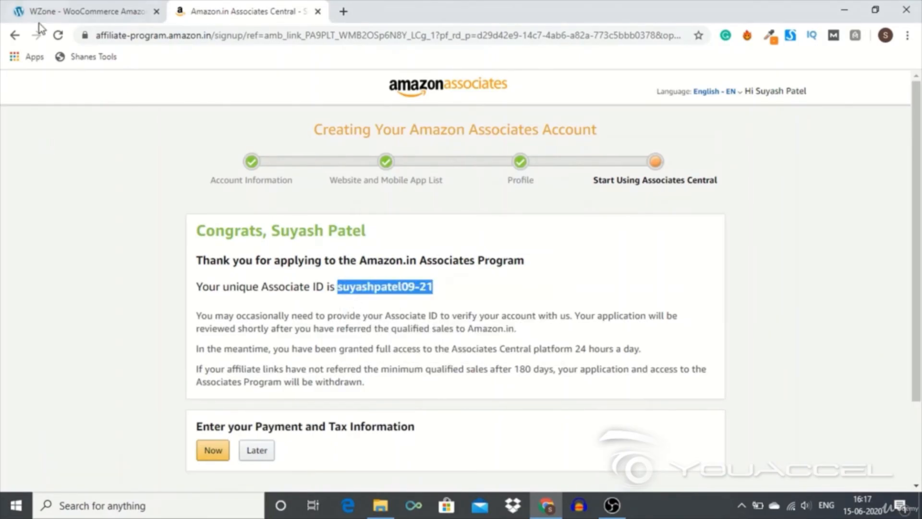
- Switch to the WZone settings in WordPress and paste the copied Associate ID as the affiliate ID for India
click(60, 10)
scroll(550, 343, down, 6)
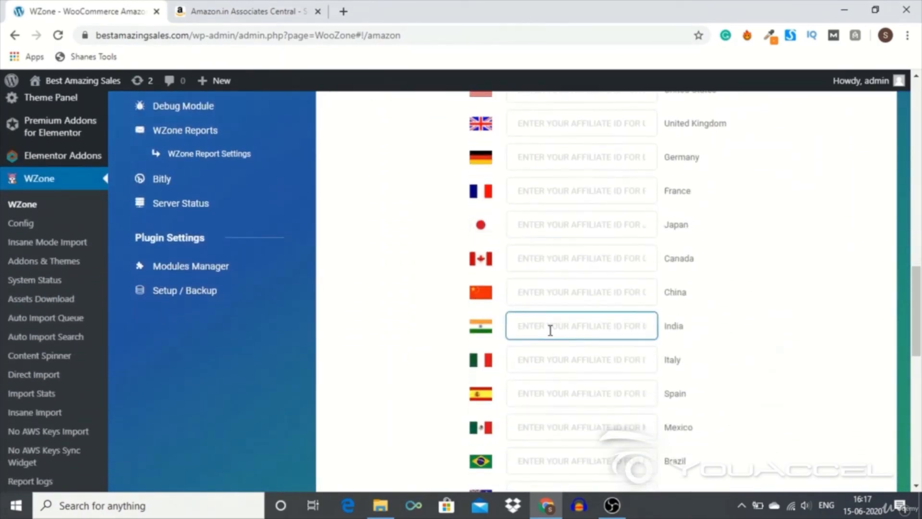
key(ctrl+v)
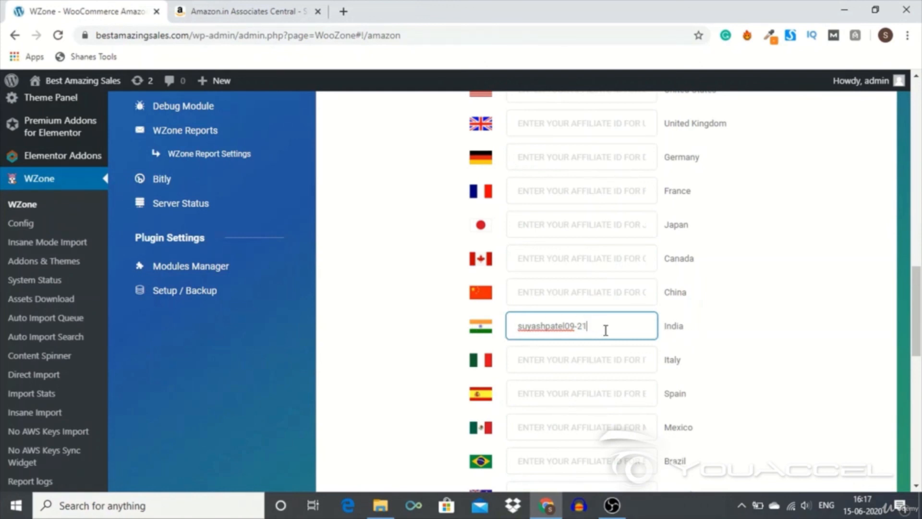
- Set the Main Affiliate ID to India and save the WZone Amazon settings
scroll(791, 321, down, 8)
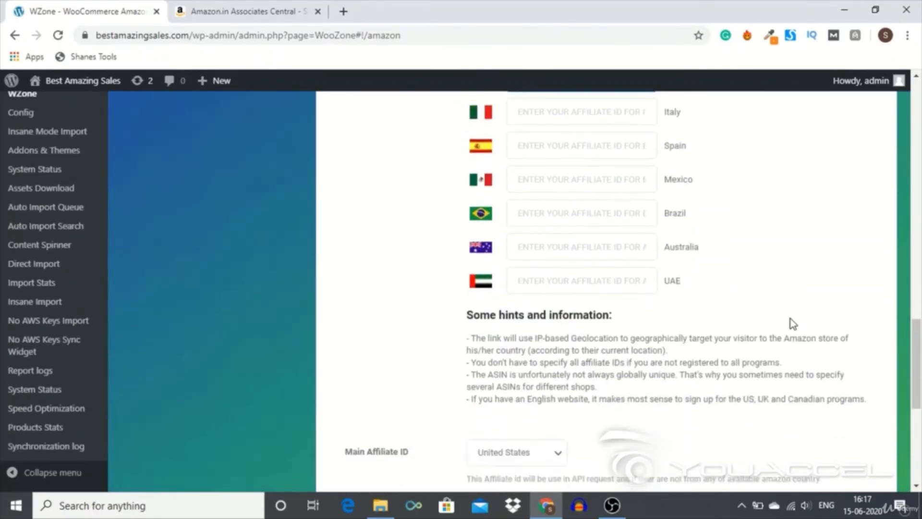
scroll(791, 319, down, 2)
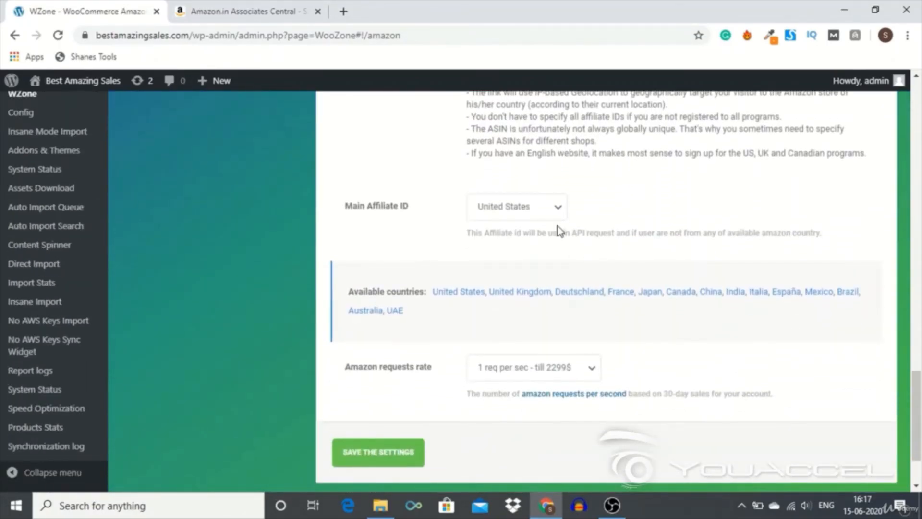
click(543, 212)
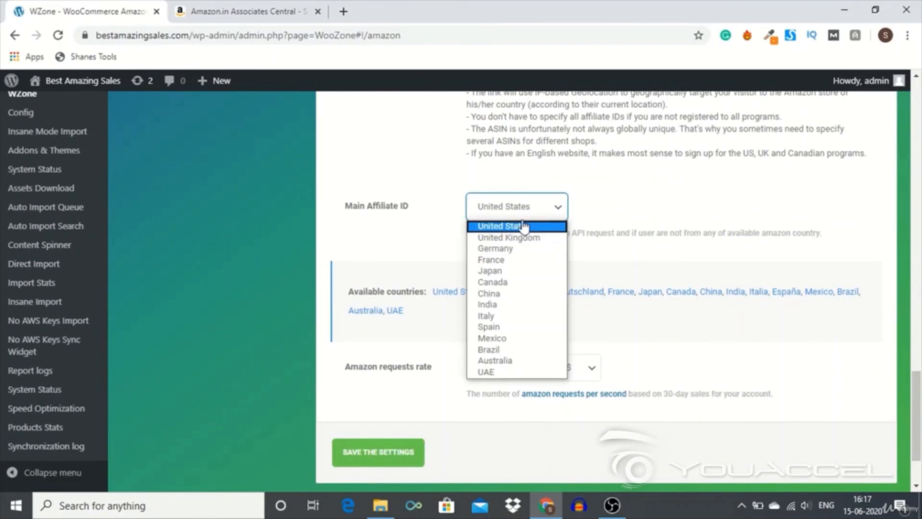
click(495, 306)
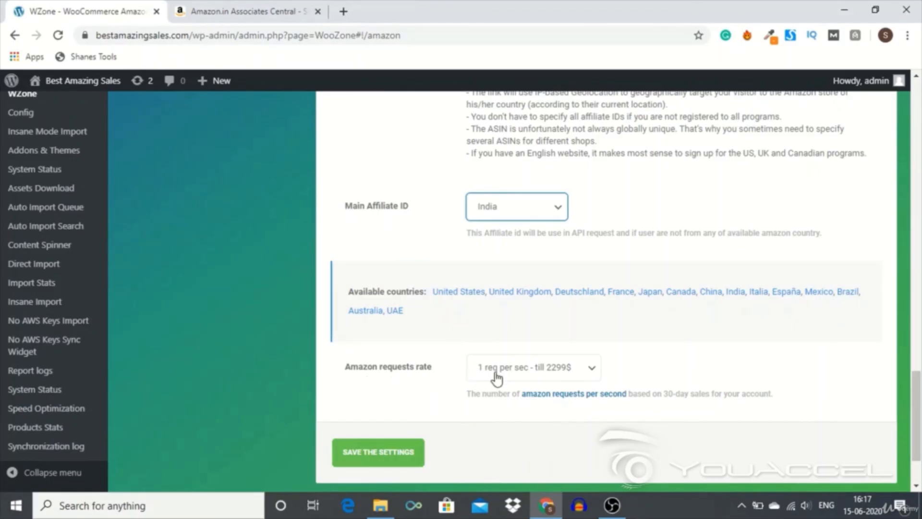
click(355, 462)
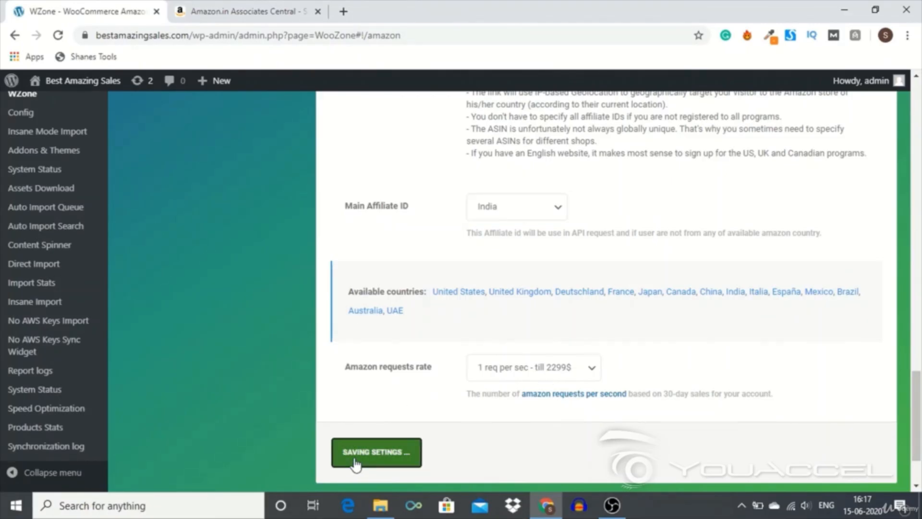
- Return to the Amazon Associates confirmation page and examine the Payment and Tax Information section
click(245, 11)
scroll(301, 303, down, 2)
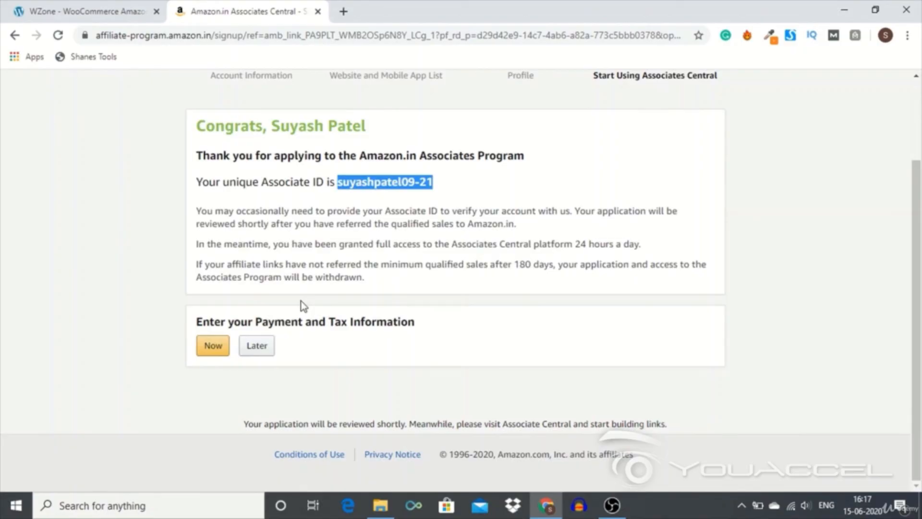
drag(219, 322, 416, 323)
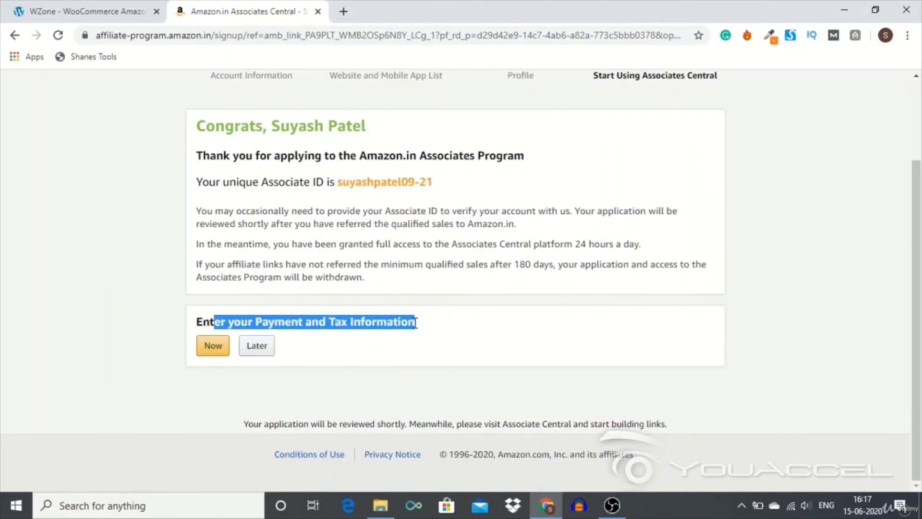